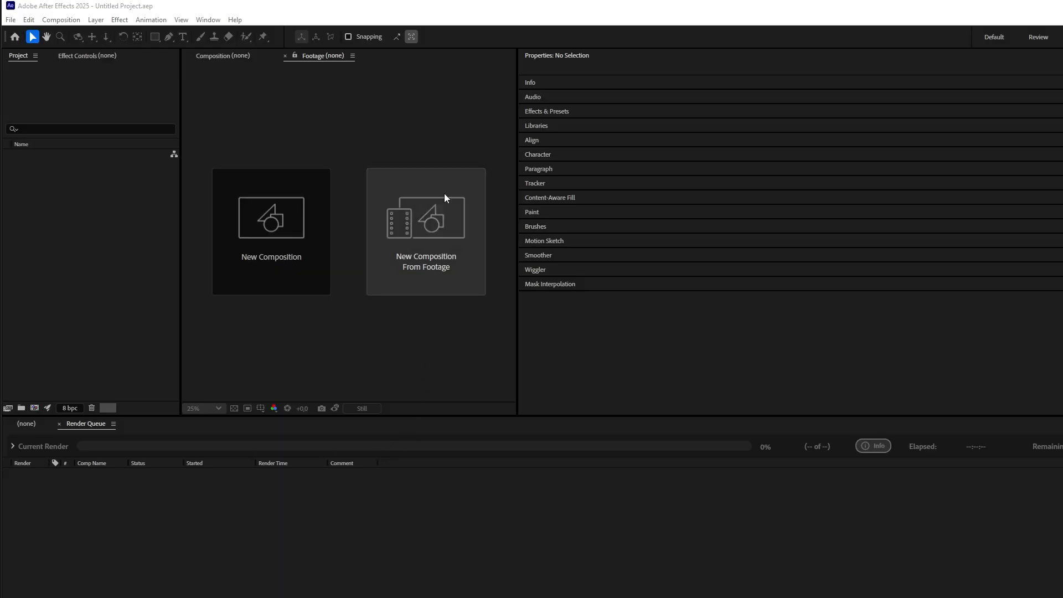
Step: Open the Batch_Shot.jsxbin script panel and import the MP4 clips into the project
click(209, 20)
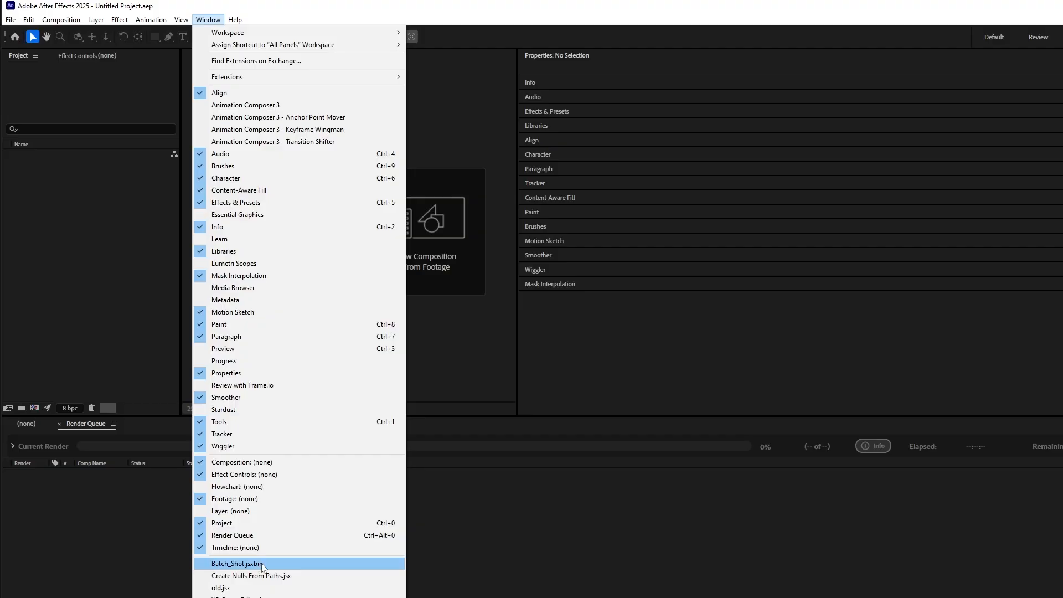
click(276, 564)
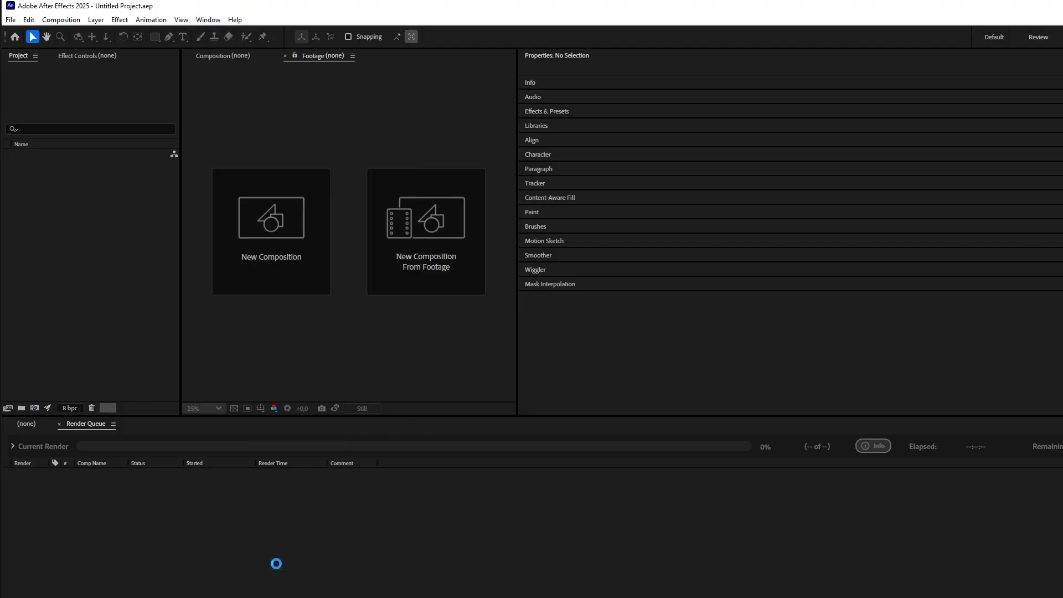
drag(491, 159, 490, 159)
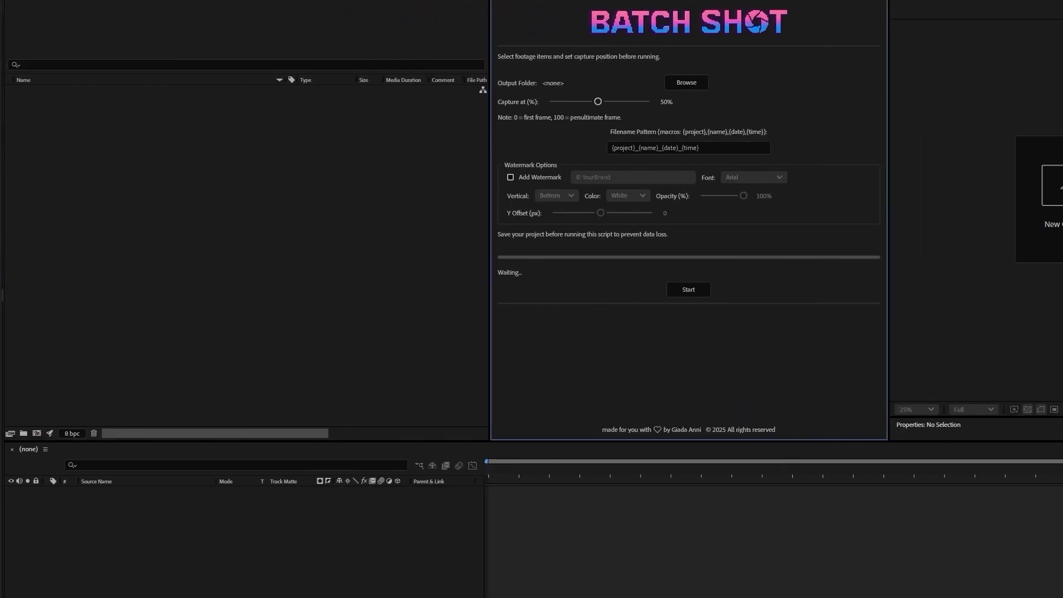
drag(5, 310, 241, 227)
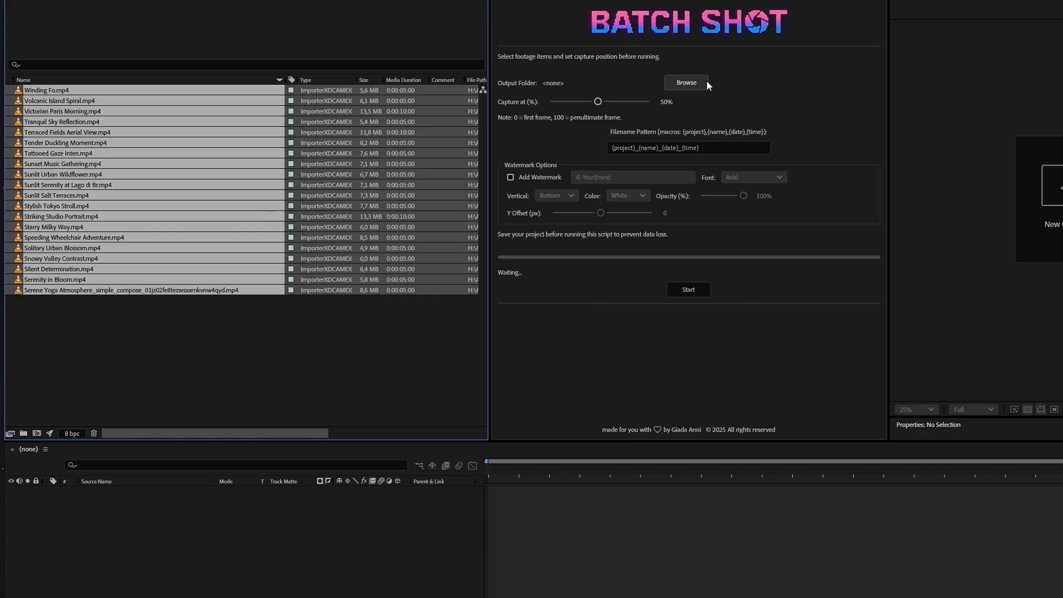
Step: Choose the SCREENSHOT folder inside DESCRIBE as the output folder and set the capture position to 58%
click(696, 83)
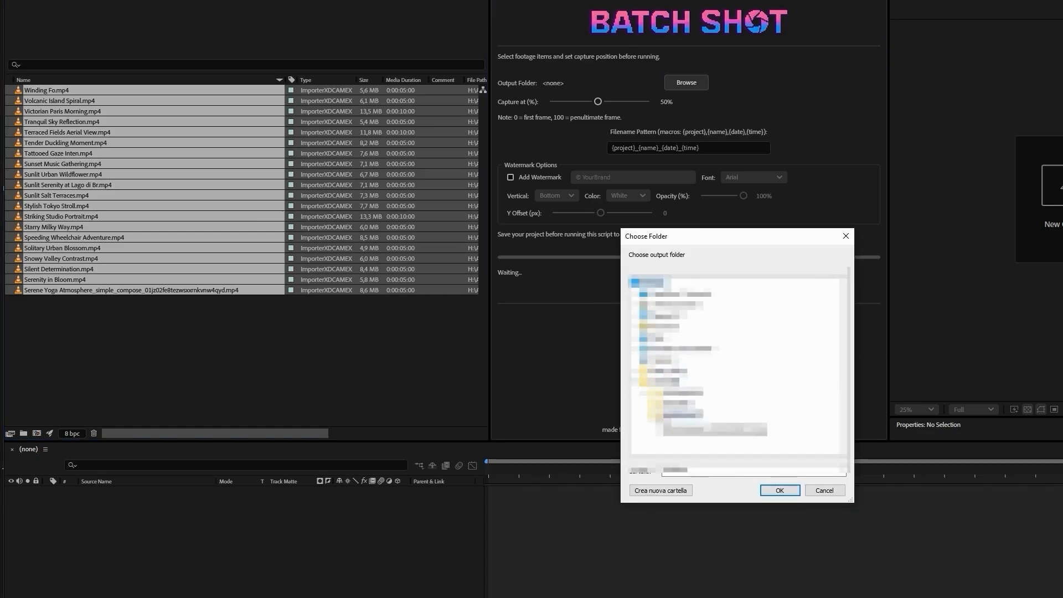
click(778, 490)
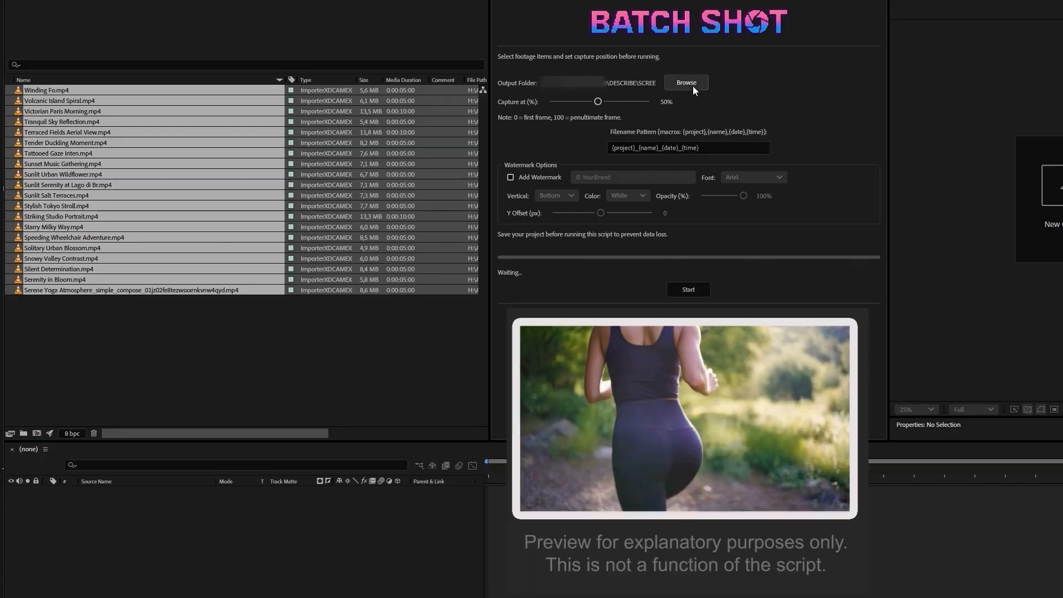
mouse_move(598, 102)
mouse_down()
mouse_move(548, 104)
mouse_move(649, 116)
mouse_move(550, 115)
mouse_move(649, 114)
mouse_move(596, 117)
mouse_move(606, 118)
mouse_up()
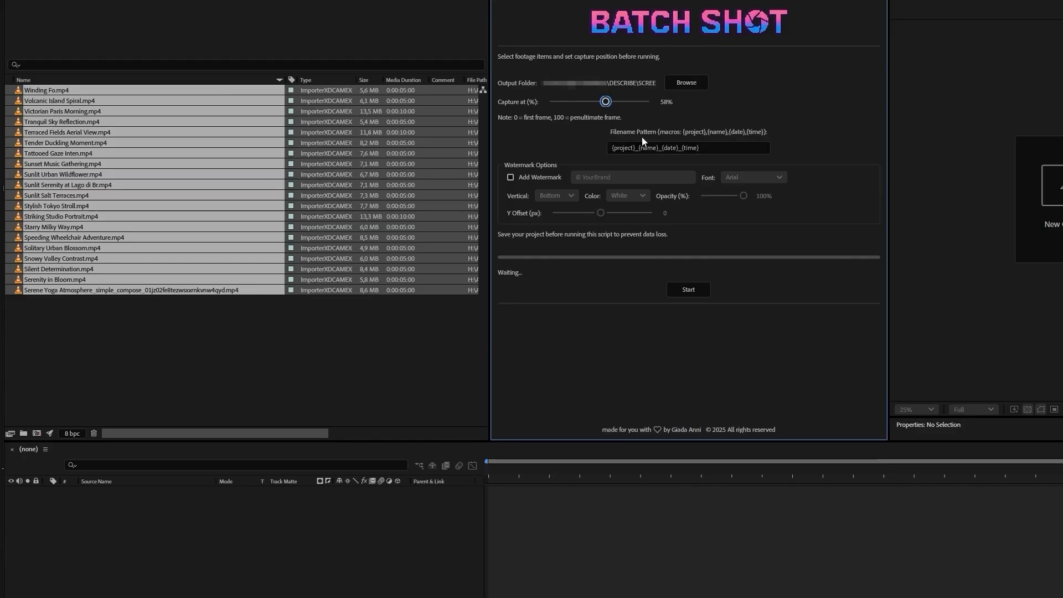
Step: Reduce the filename pattern to {name} and run the batch capture on the selected clips
click(658, 148)
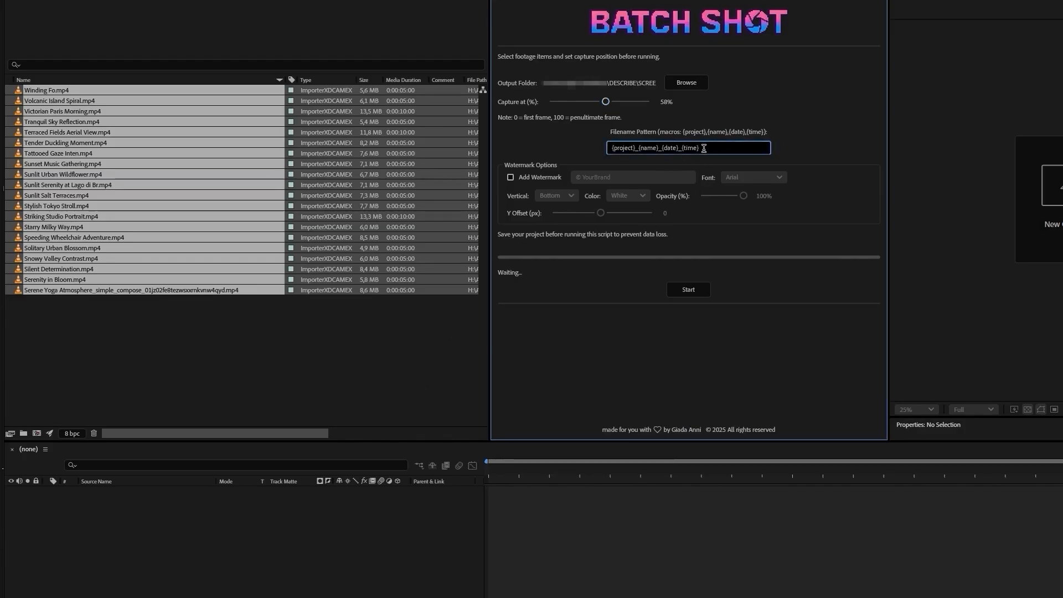
drag(700, 148, 660, 150)
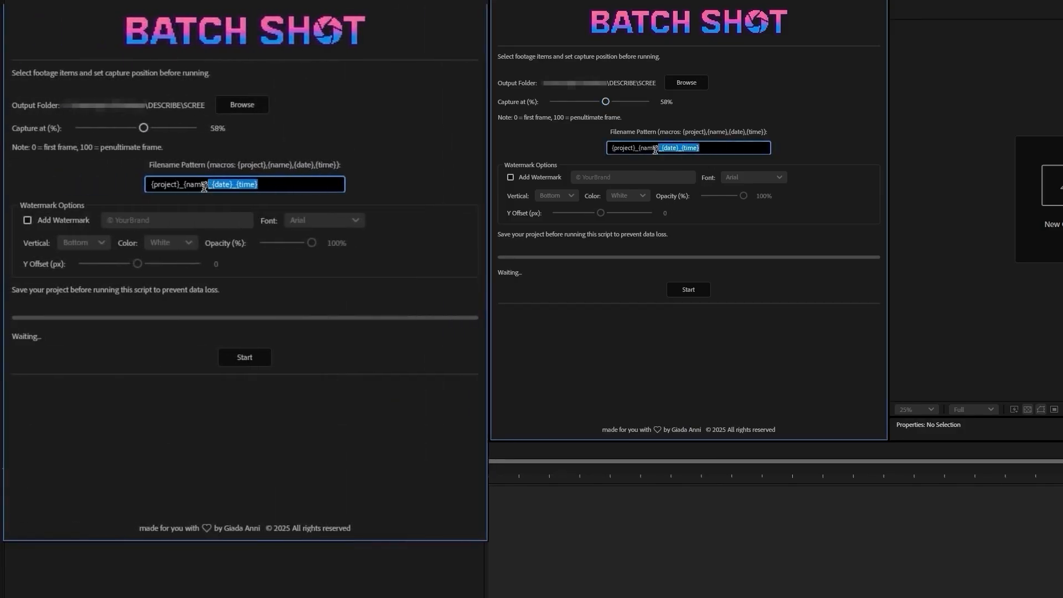
key(BackSpace)
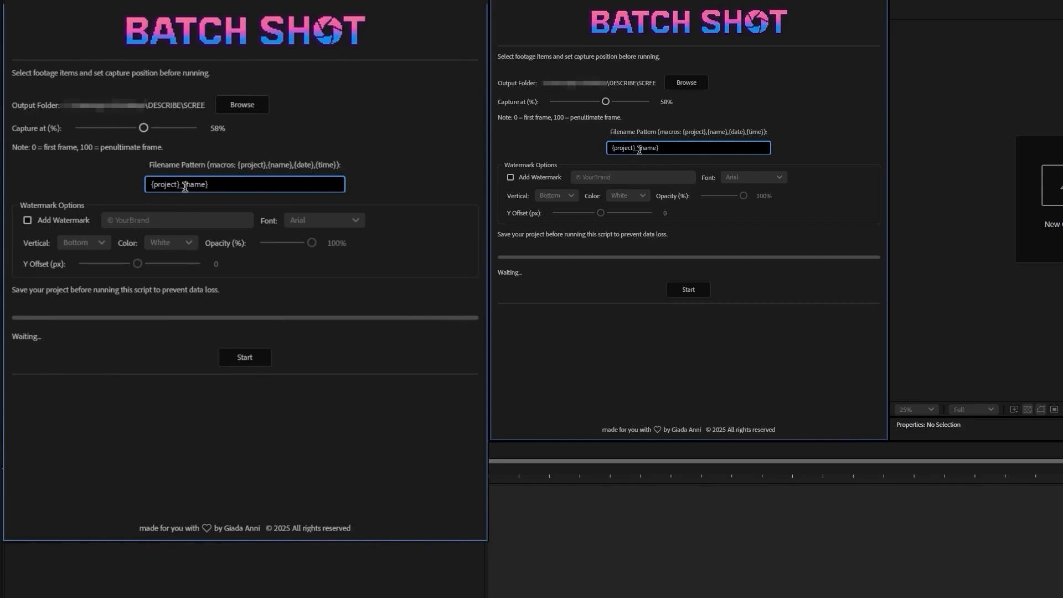
drag(182, 184, 150, 186)
key(BackSpace)
click(384, 168)
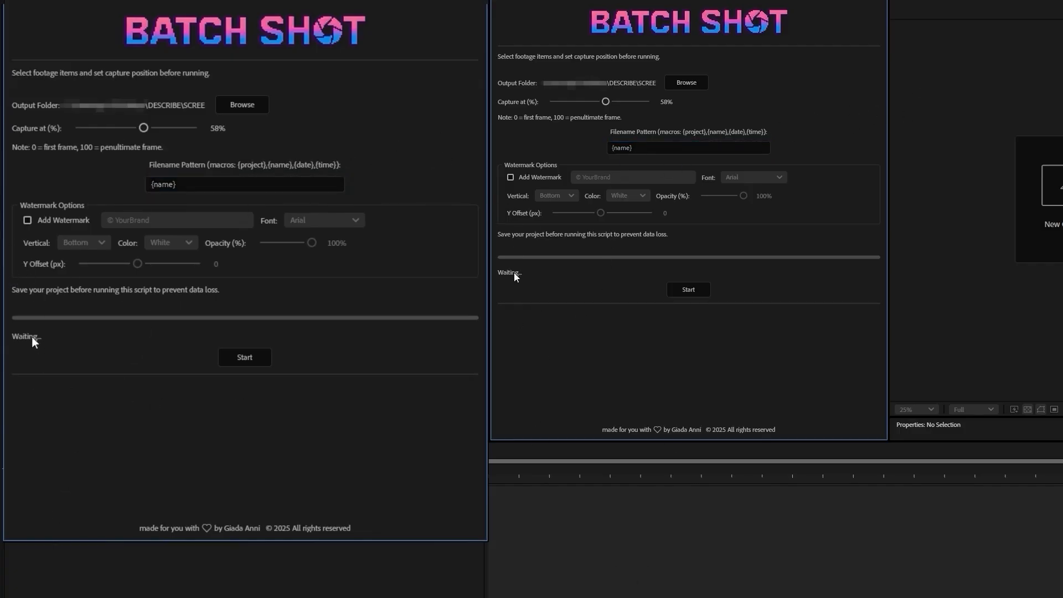
click(685, 288)
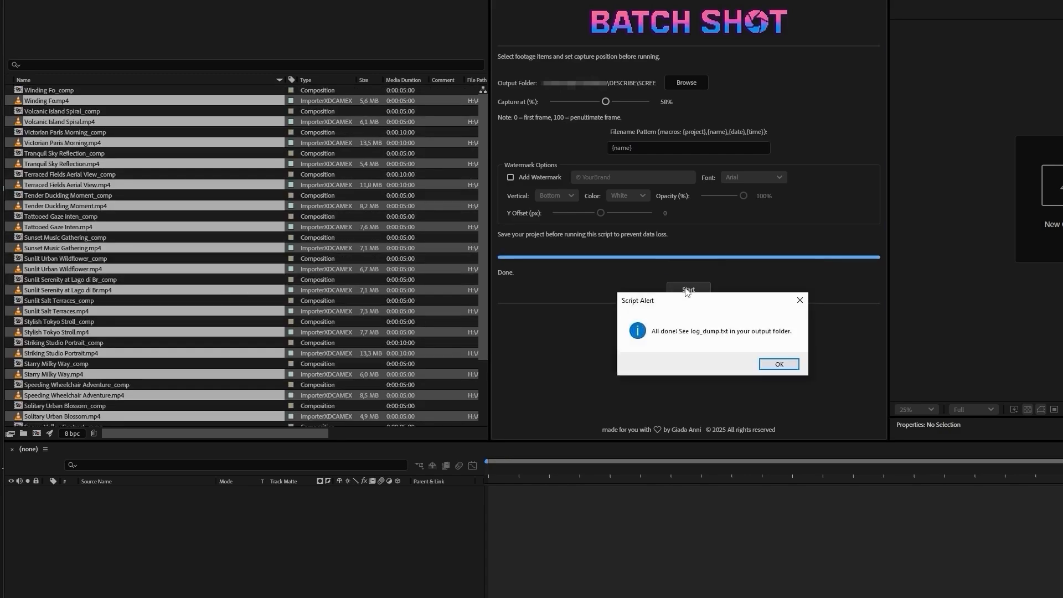
click(775, 366)
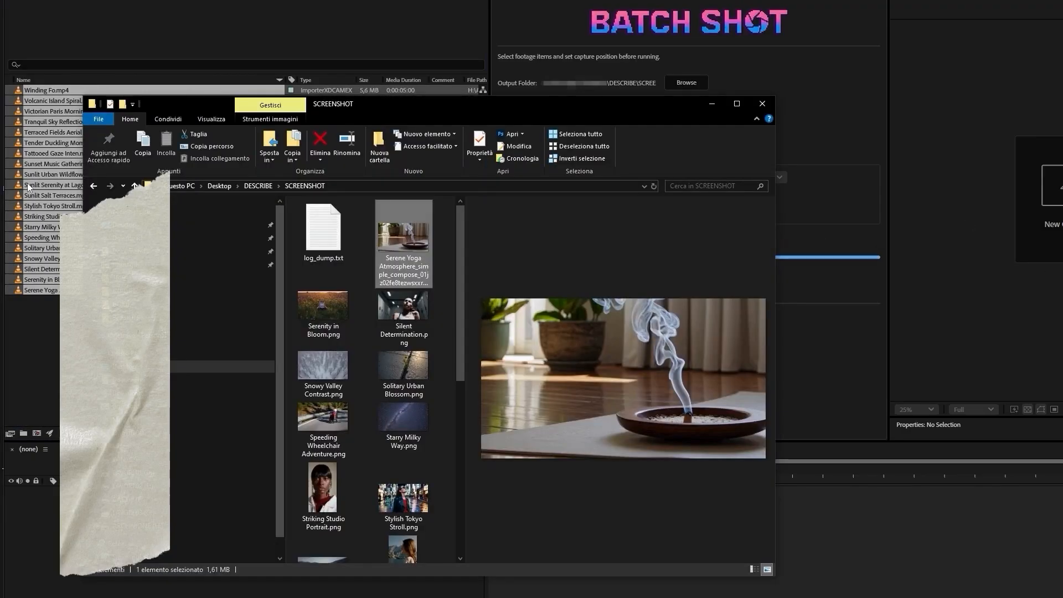
Step: Go through the captured PNG stills in the SCREENSHOT folder and examine their previews
key(Down)
key(Down)
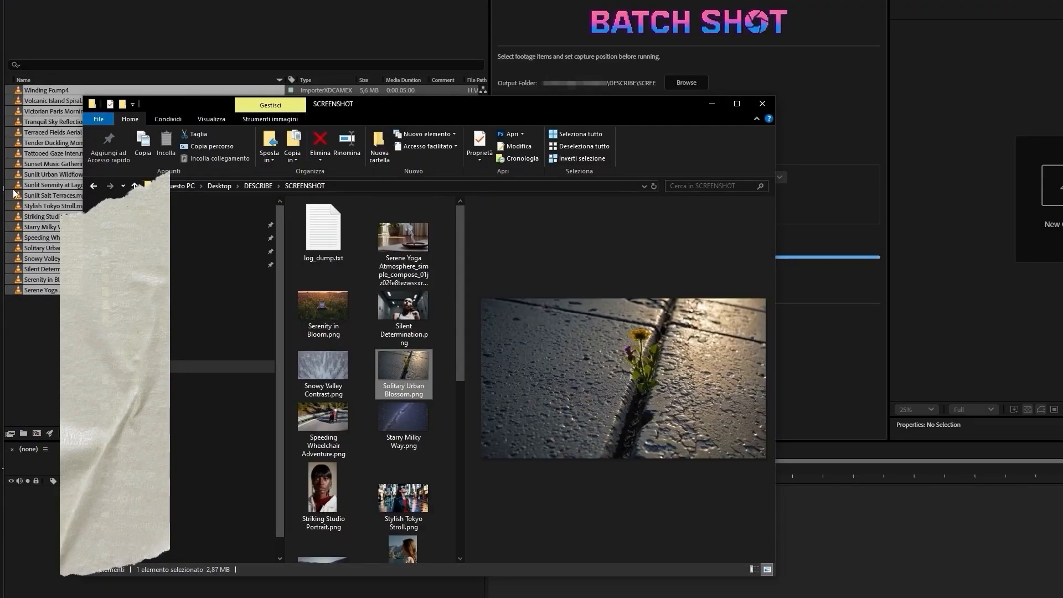
key(Left)
key(Down)
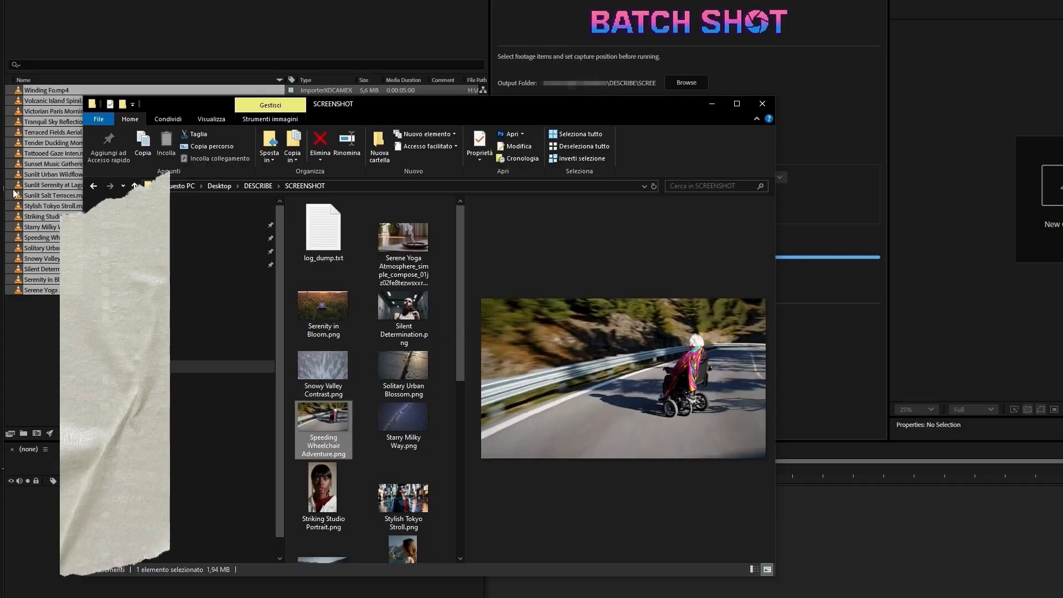
key(Right)
key(Down)
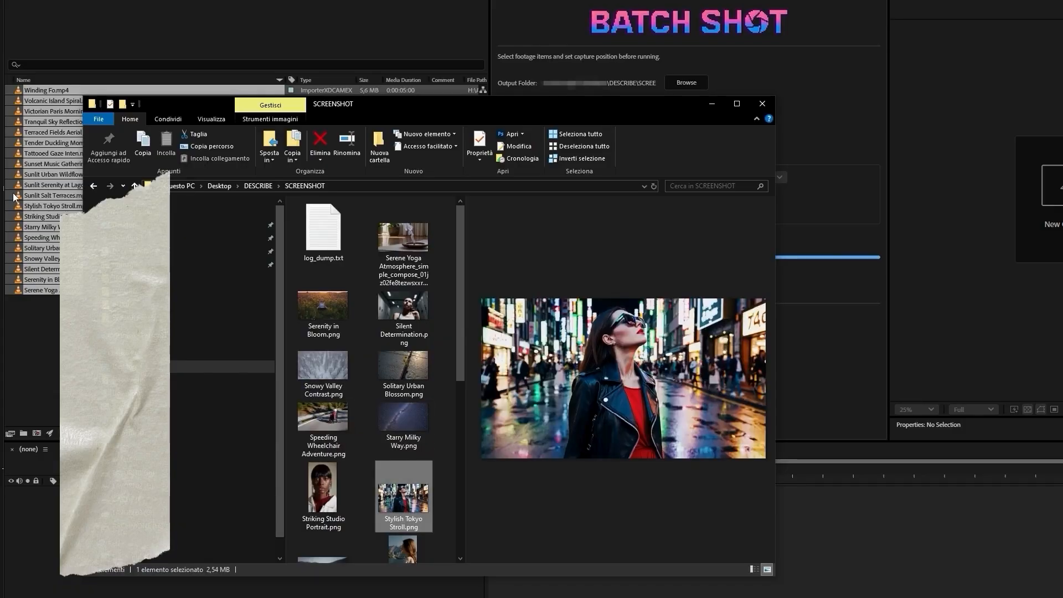
key(Down)
key(Left)
key(Down)
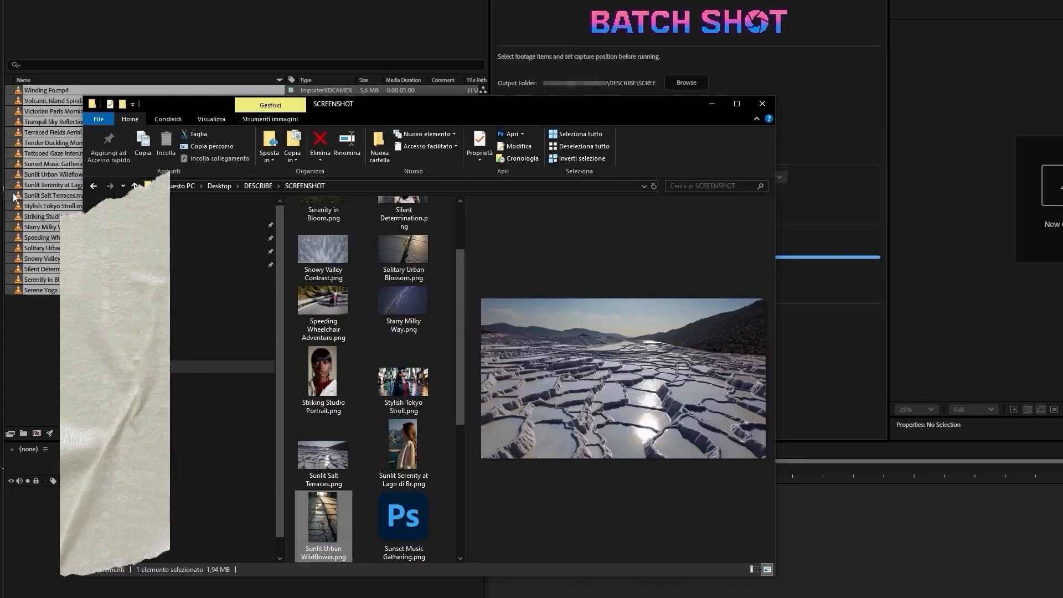
key(Right)
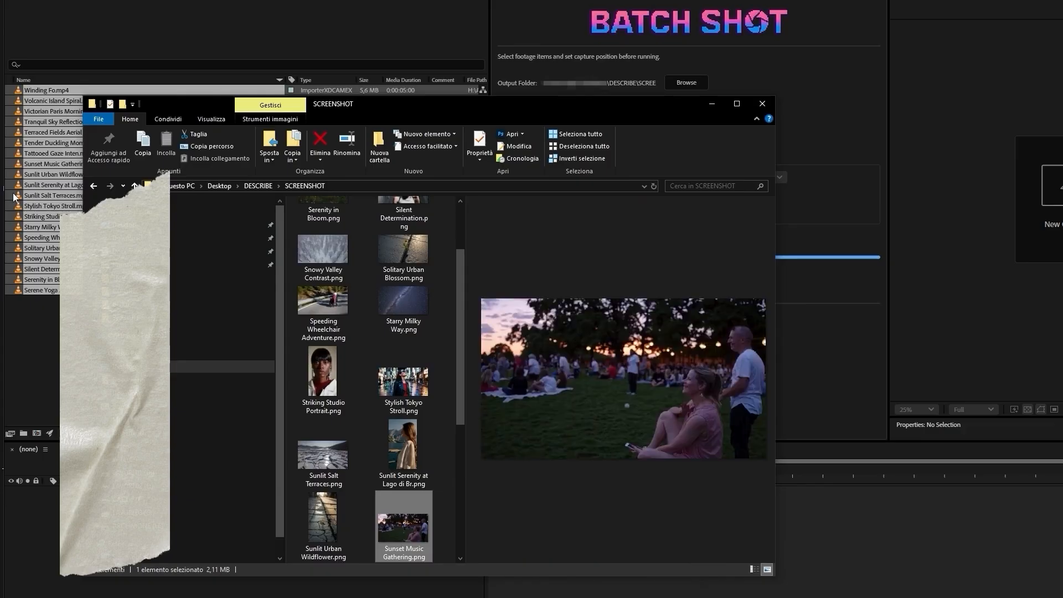
key(Up)
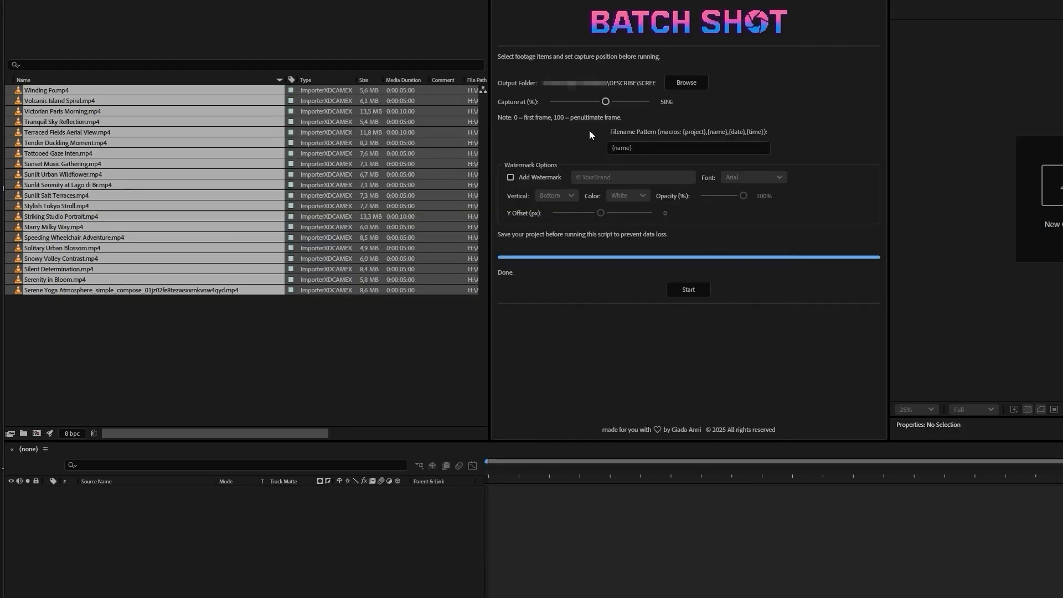
Step: Set the capture position to 100% and run the batch capture again on the selected clips
click(605, 101)
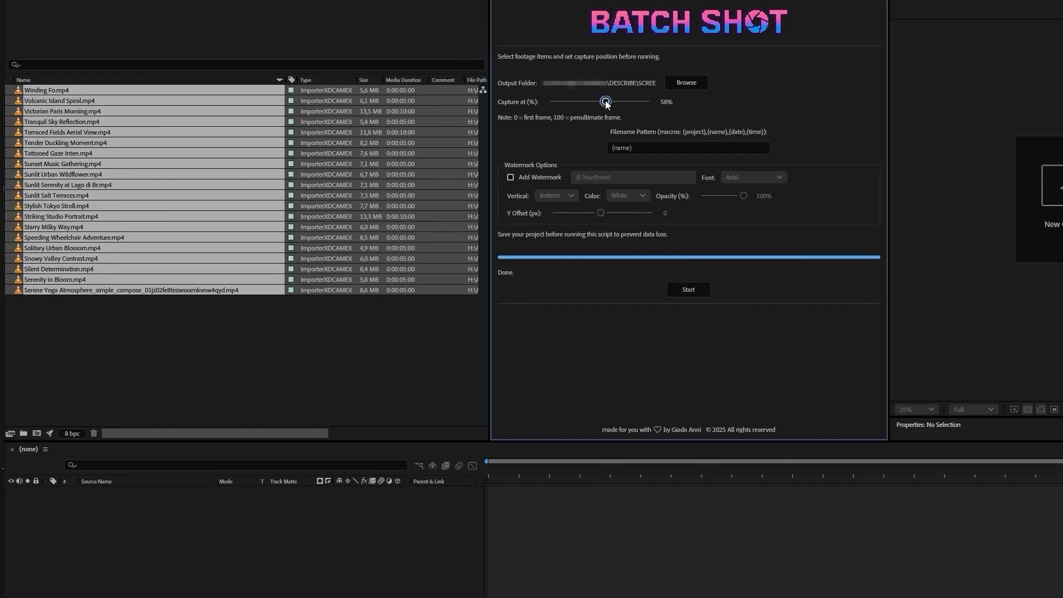
drag(608, 101, 731, 178)
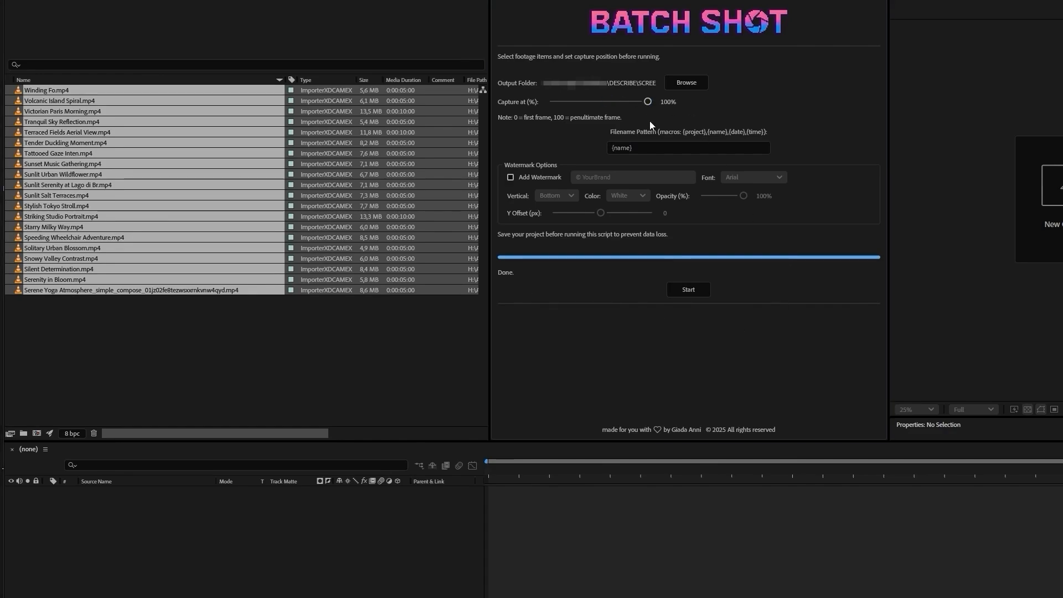
click(682, 287)
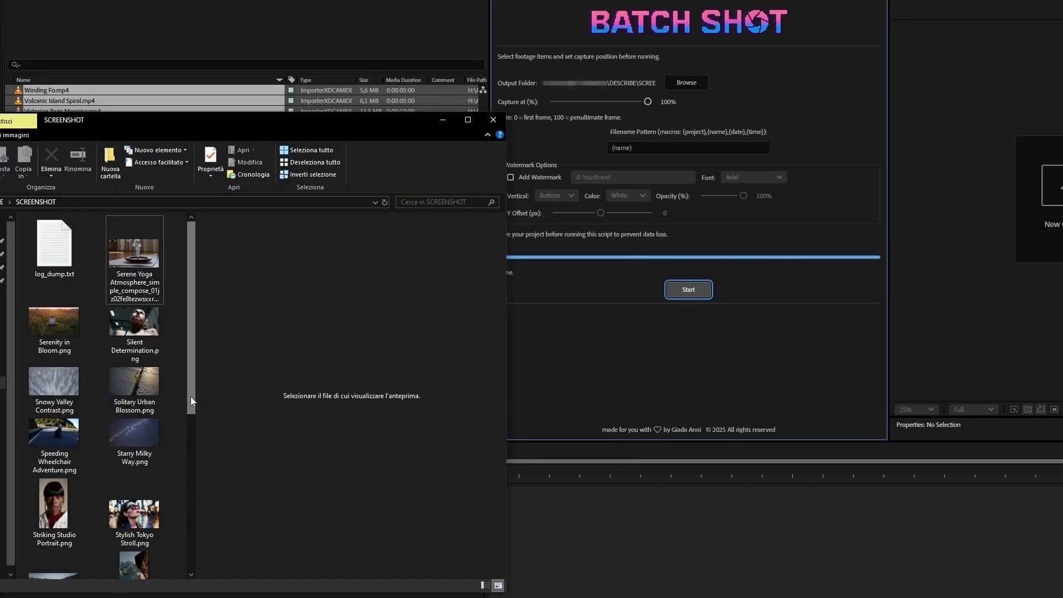
drag(192, 418, 192, 540)
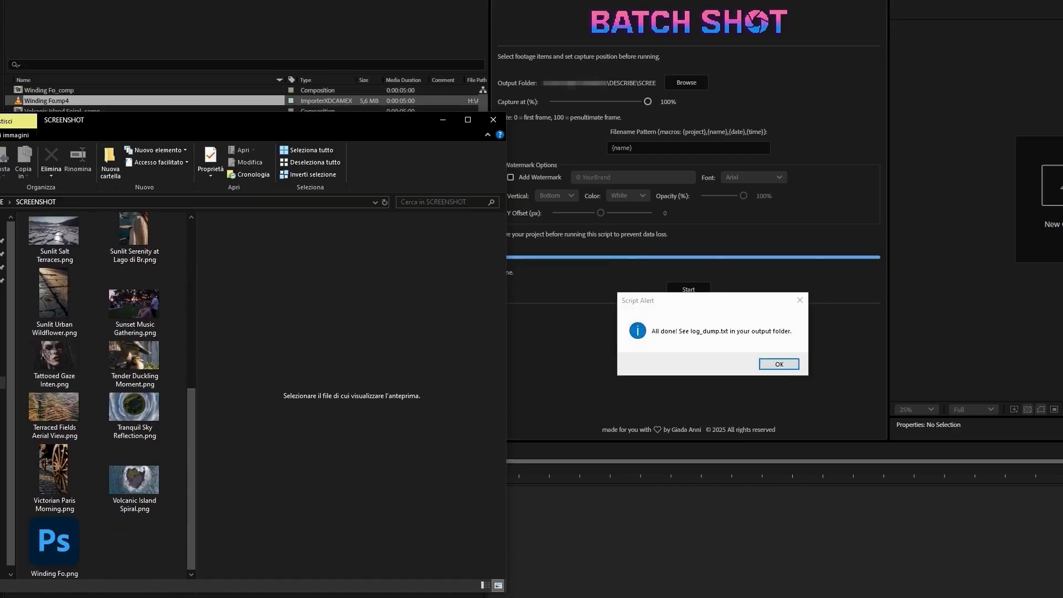
click(779, 365)
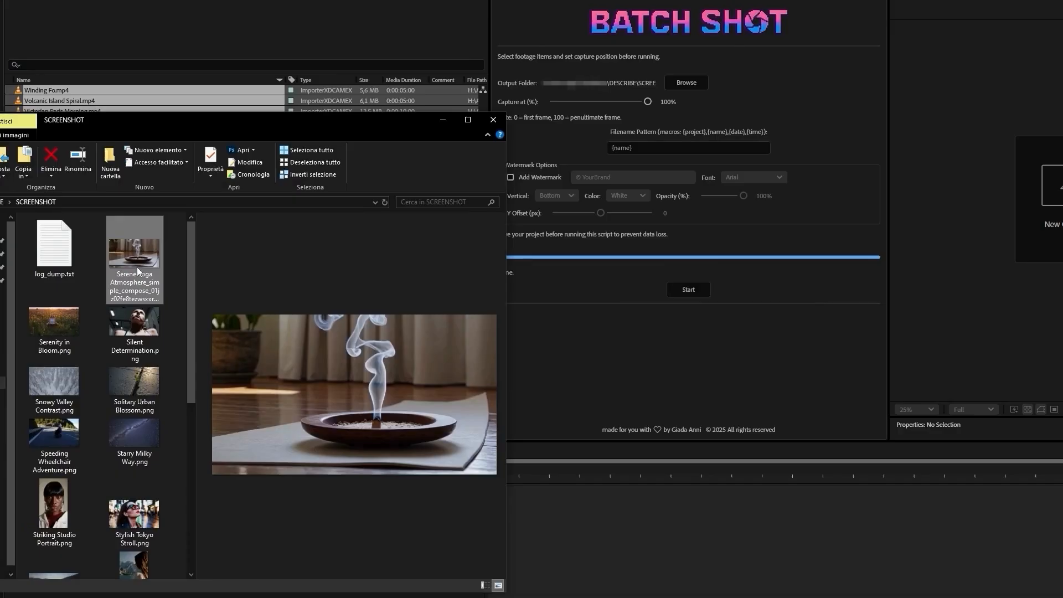
Step: Examine the newly captured stills up to Striking Studio Portrait.png, and return to After Effects
key(Down)
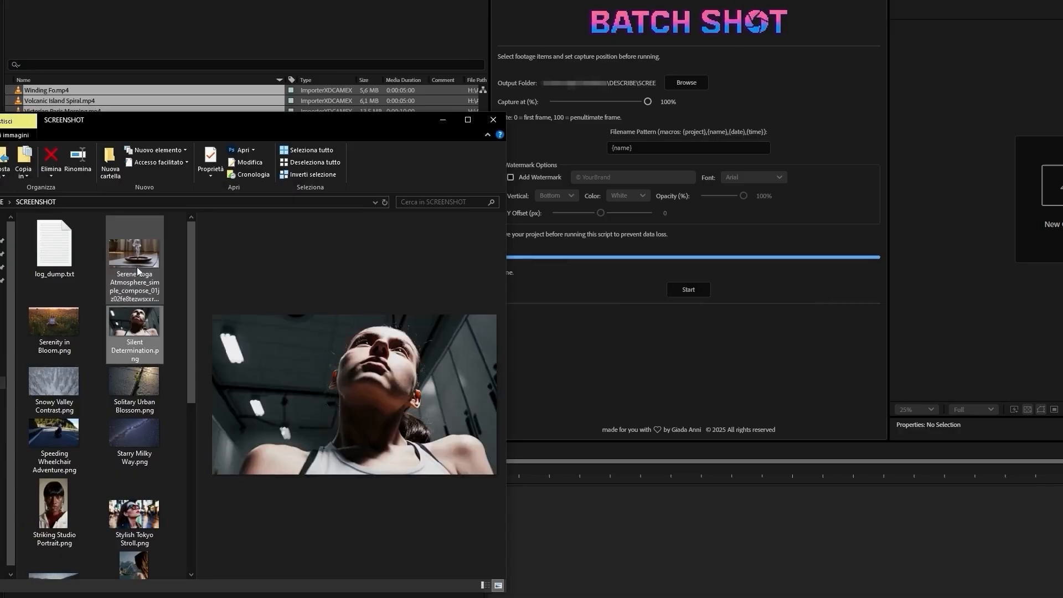
key(Down)
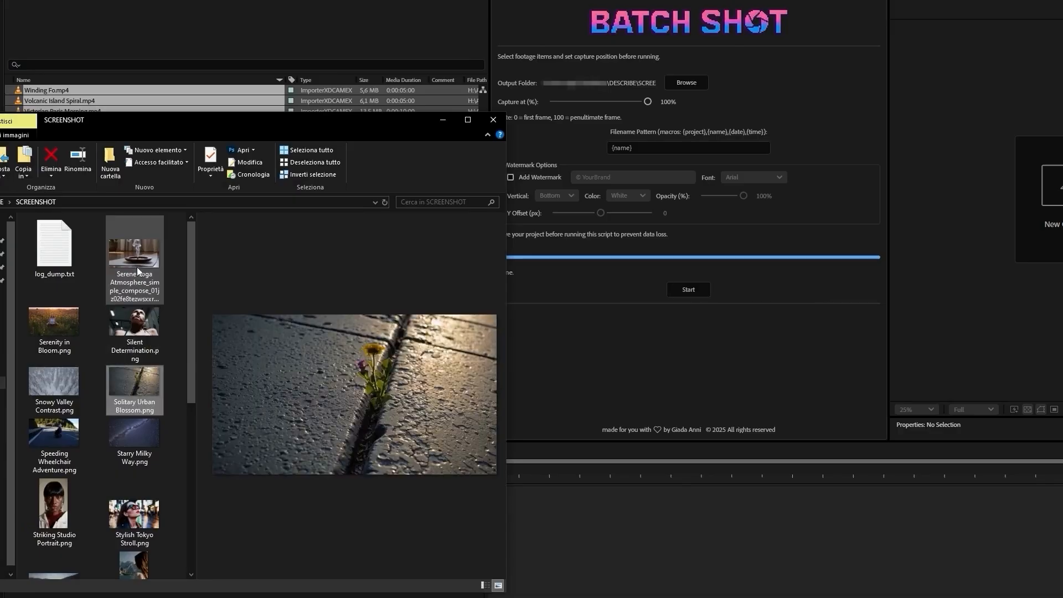
key(Left)
key(Up)
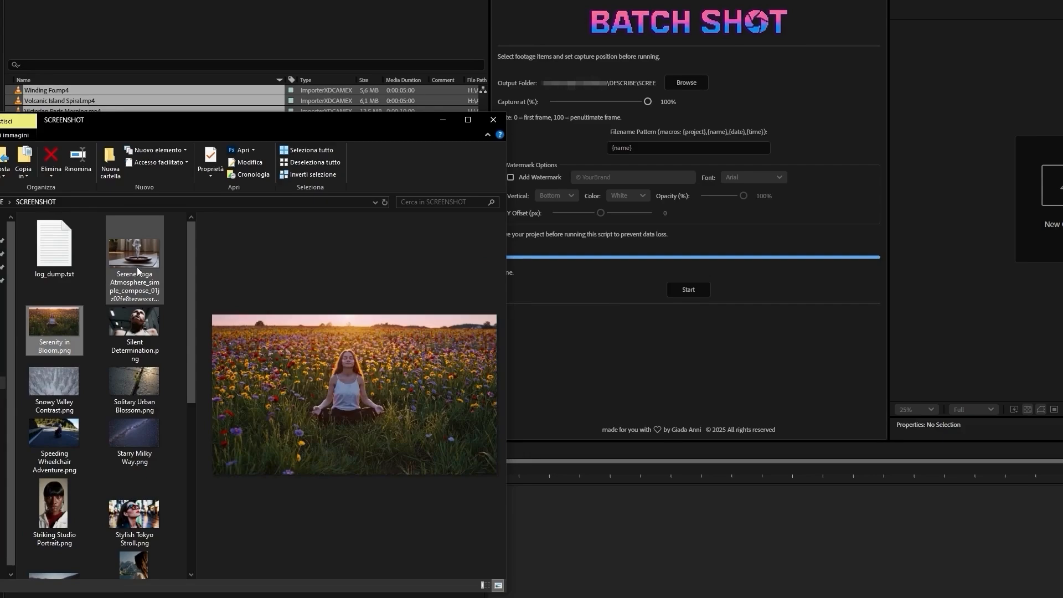
key(Down)
key(Down)
key(Down)
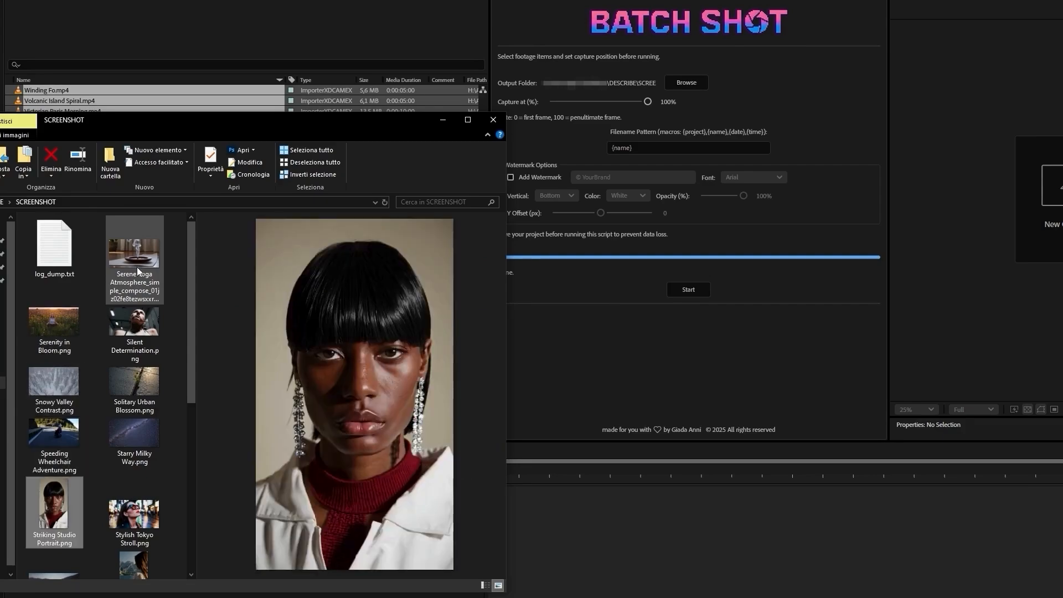
key(alt+Tab)
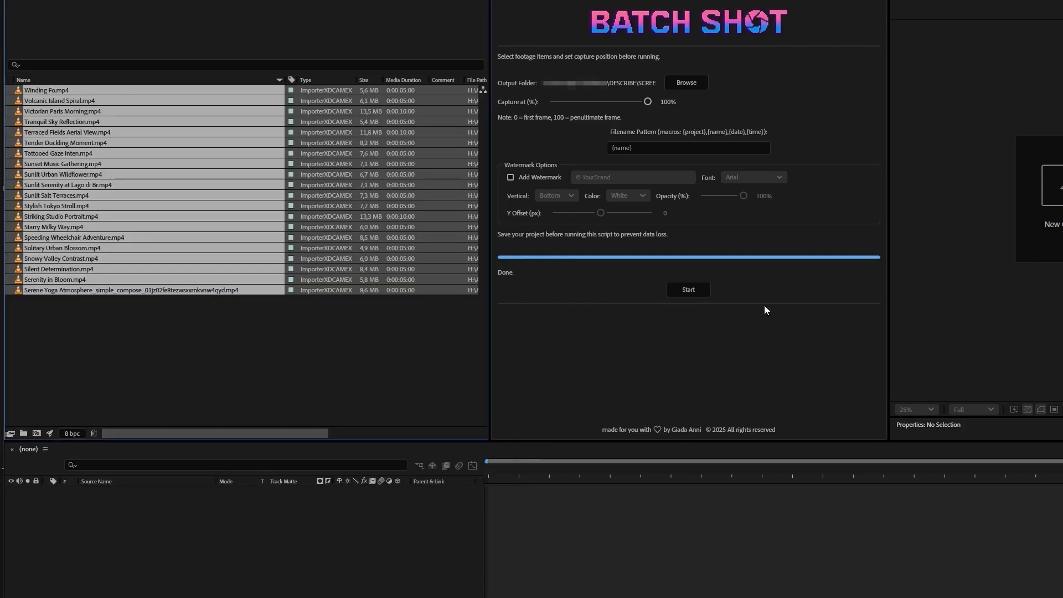
Step: Set the capture position to 55% and enable the watermark for the captured stills
drag(647, 101, 602, 102)
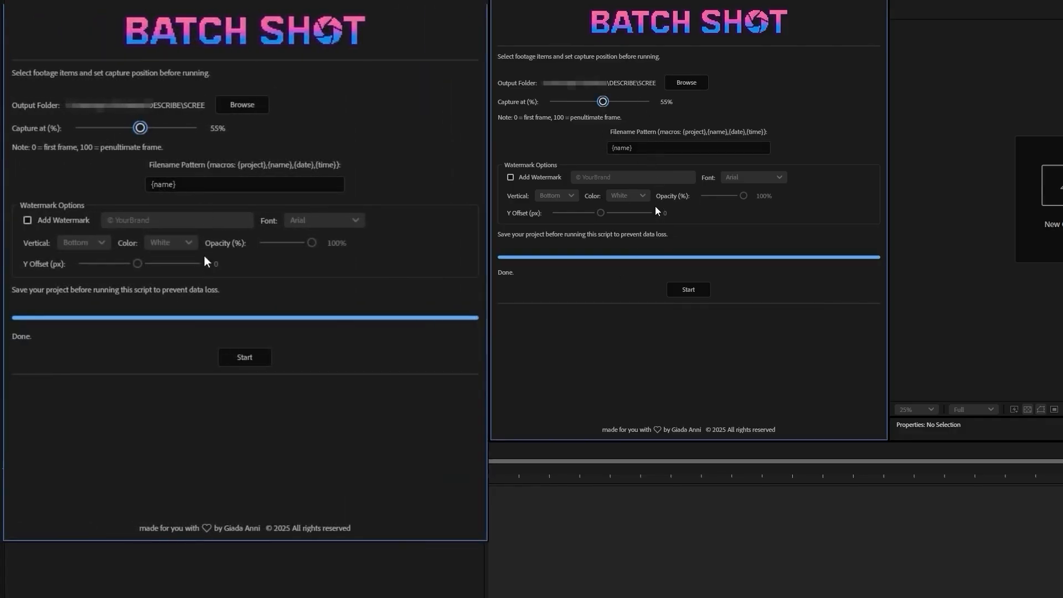
click(666, 149)
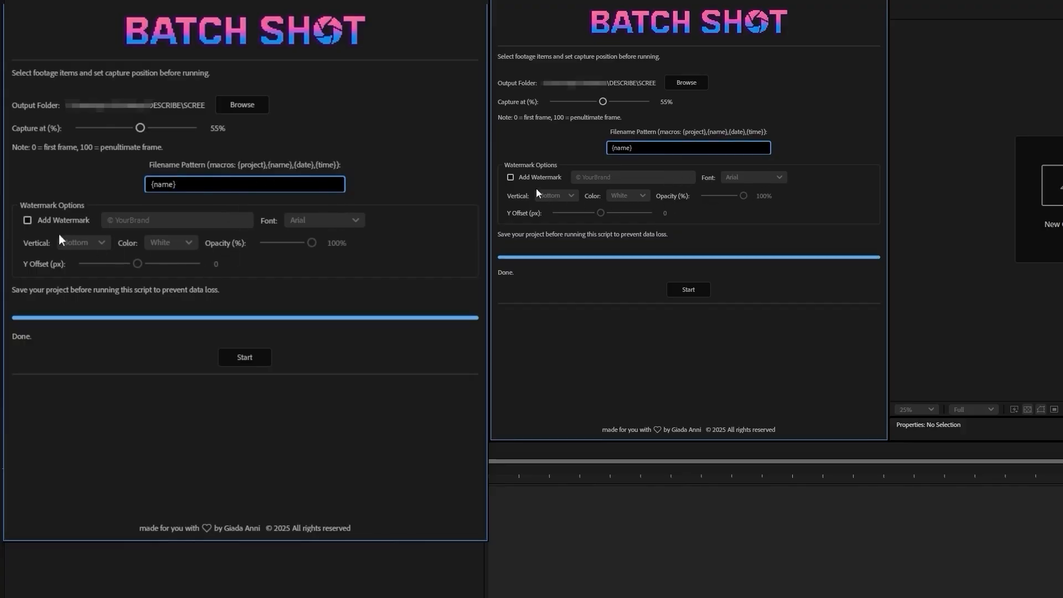
click(510, 177)
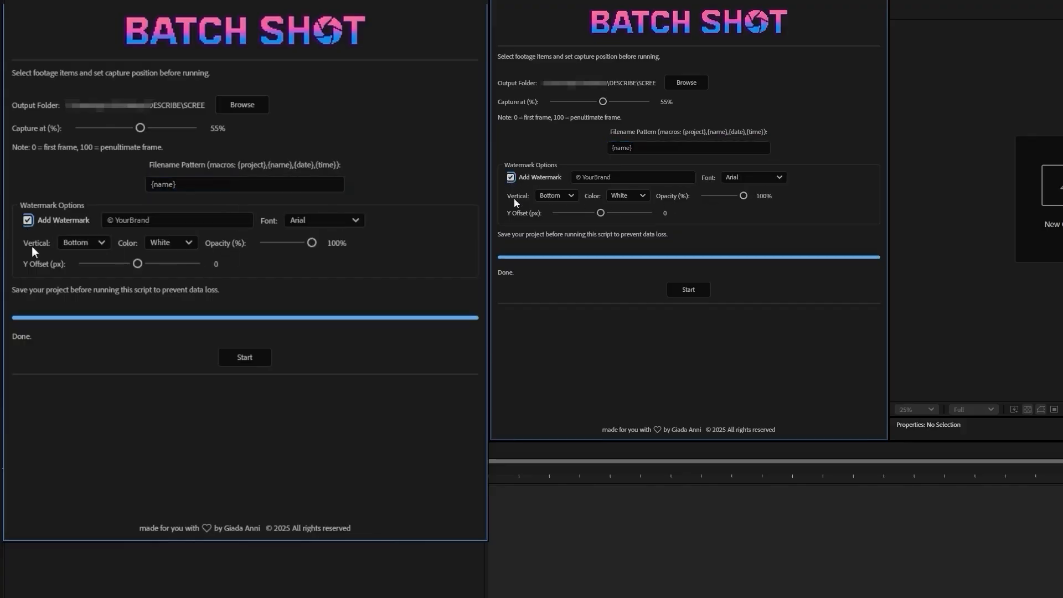
Step: Replace YourBrand in the watermark text with the creator's full name and set its font to Times New Roman
click(609, 176)
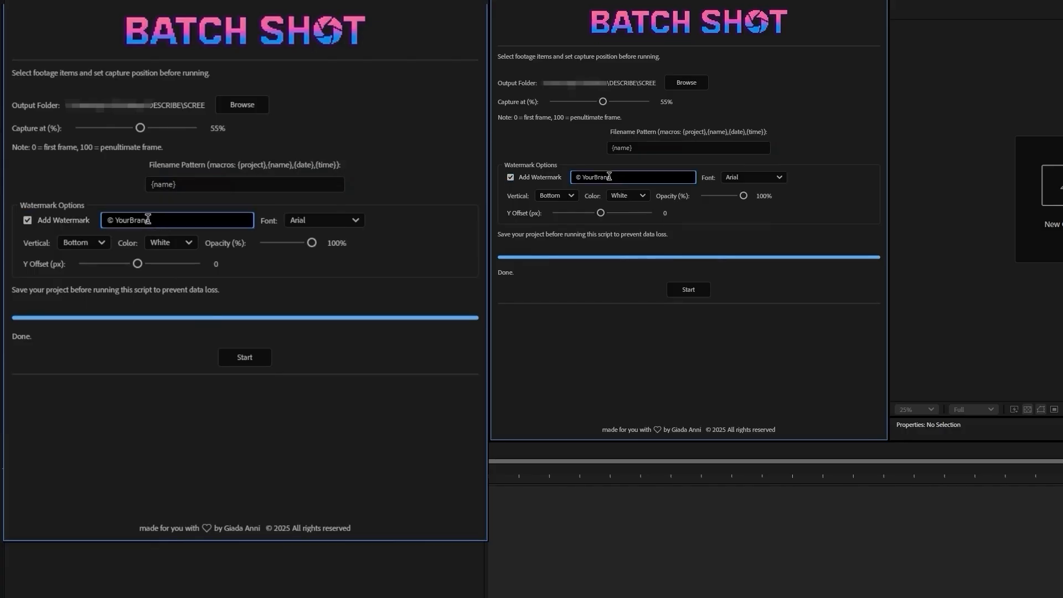
double_click(608, 176)
key(BackSpace)
text(Giada Anni)
click(357, 219)
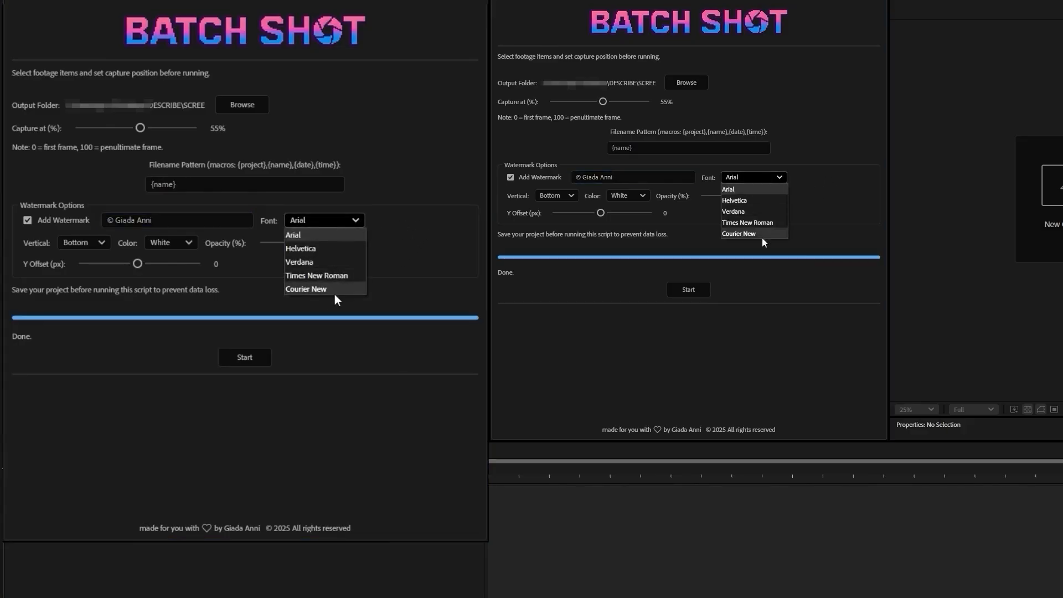
click(330, 276)
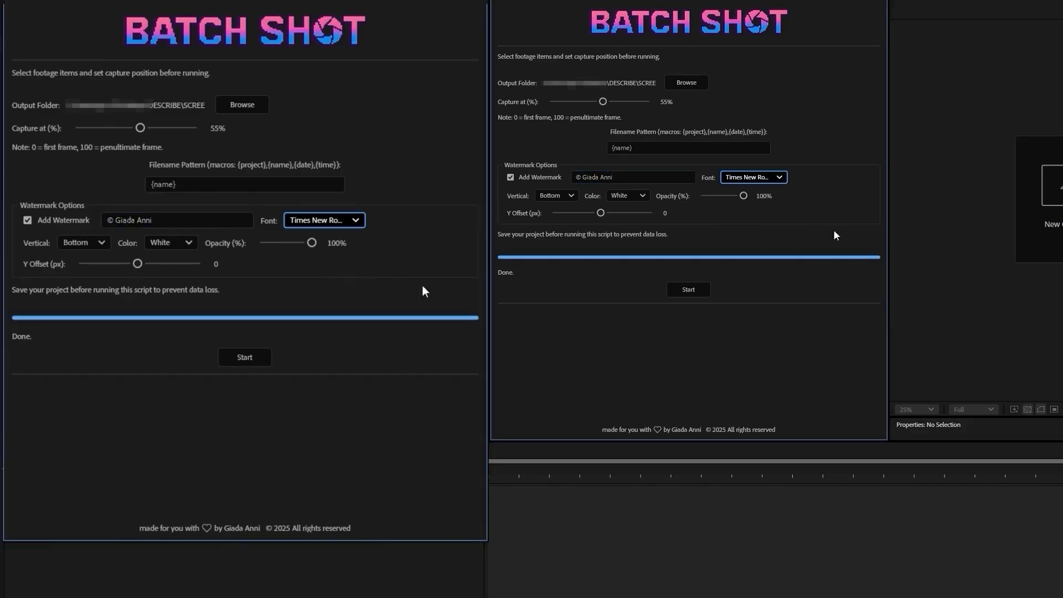
Step: Keep the watermark's vertical position at Bottom with 90% opacity, and run the batch capture on the selected clips
click(98, 243)
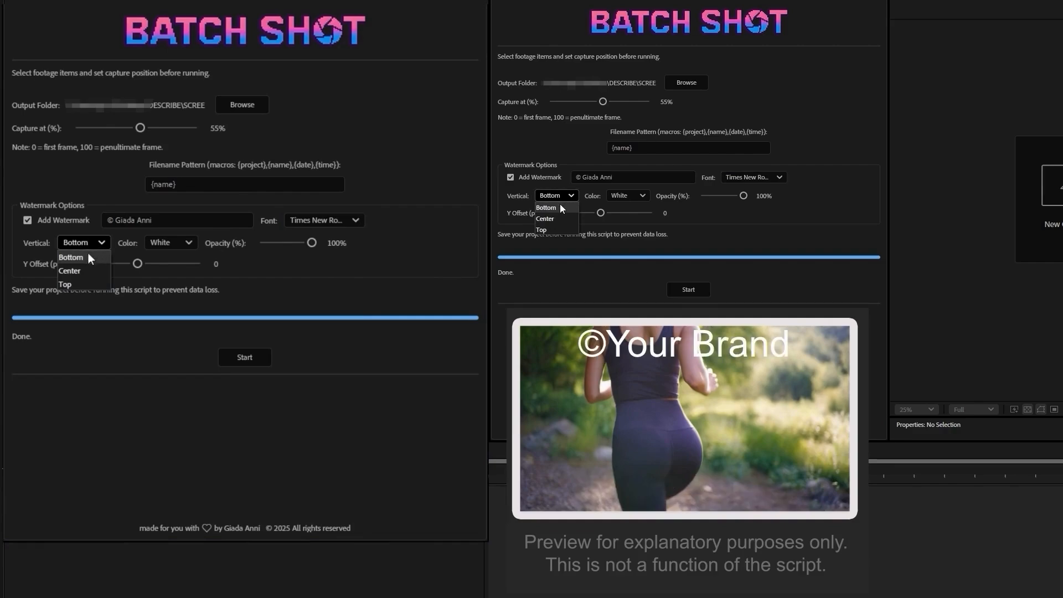
click(88, 256)
drag(311, 243, 307, 245)
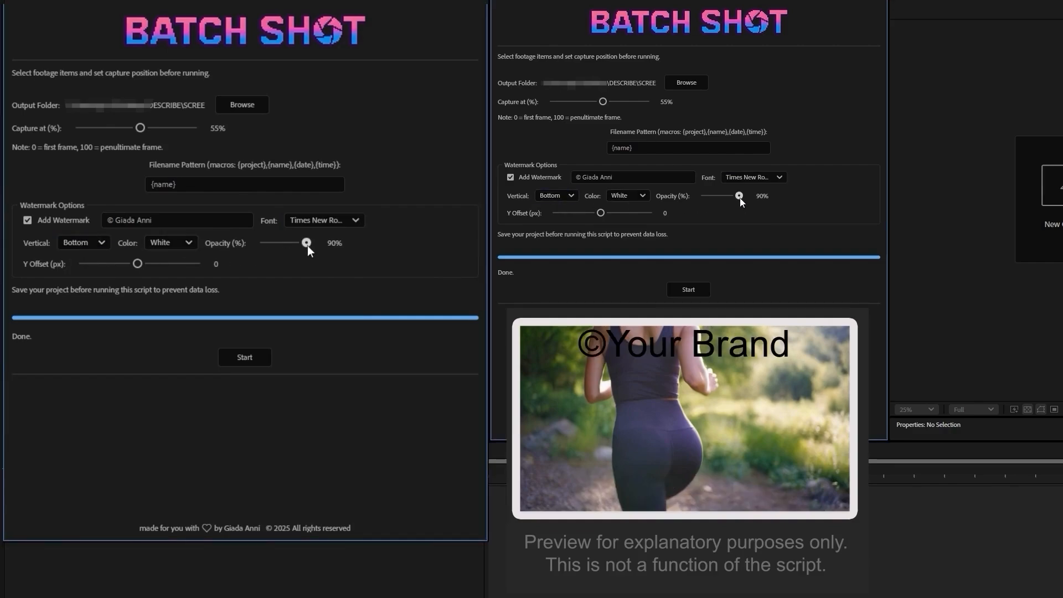
click(254, 367)
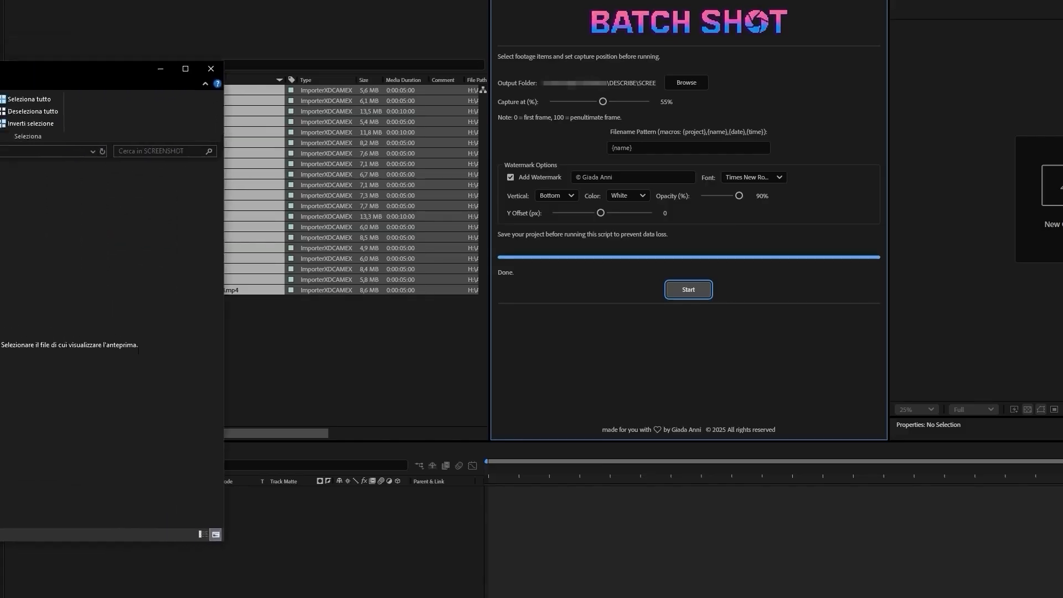
Step: Browse the watermarked stills in the SCREENSHOT folder during the export, and dismiss the completion alert
drag(0, 197, 160, 210)
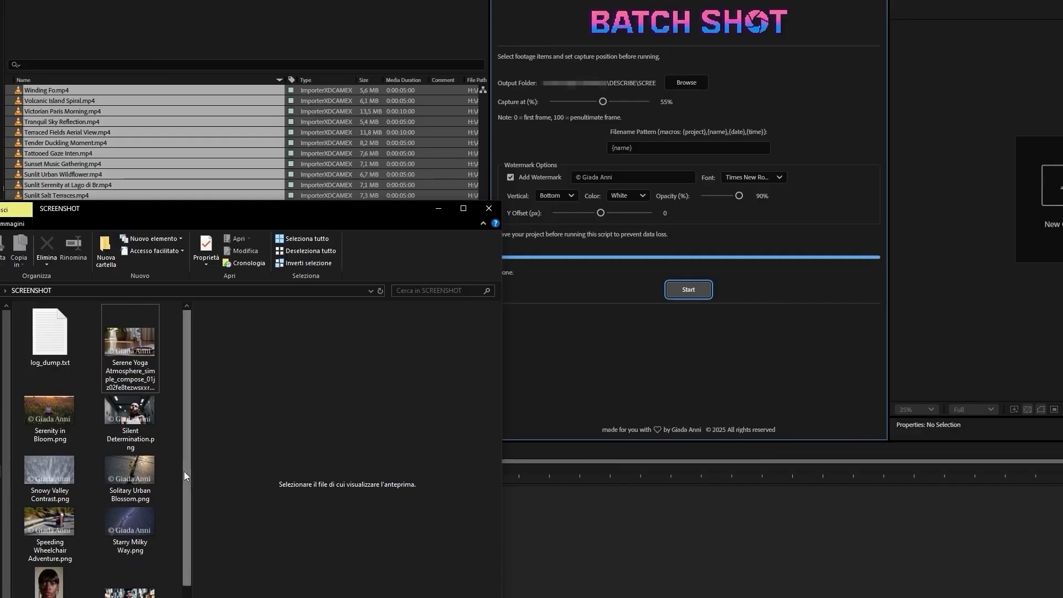
scroll(185, 570, down, 2)
scroll(184, 570, down, 1)
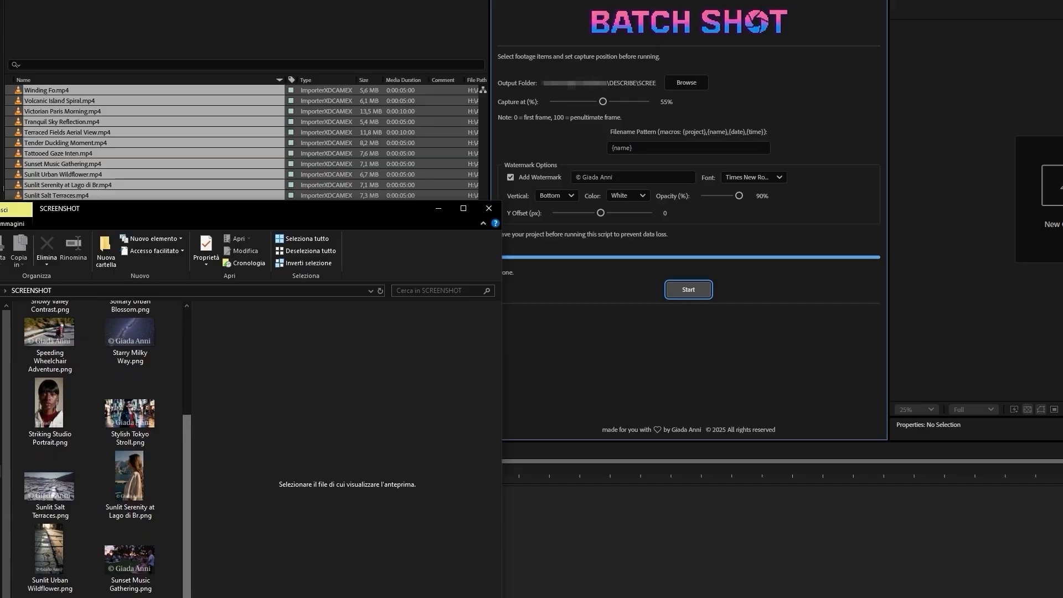
scroll(107, 449, down, 1)
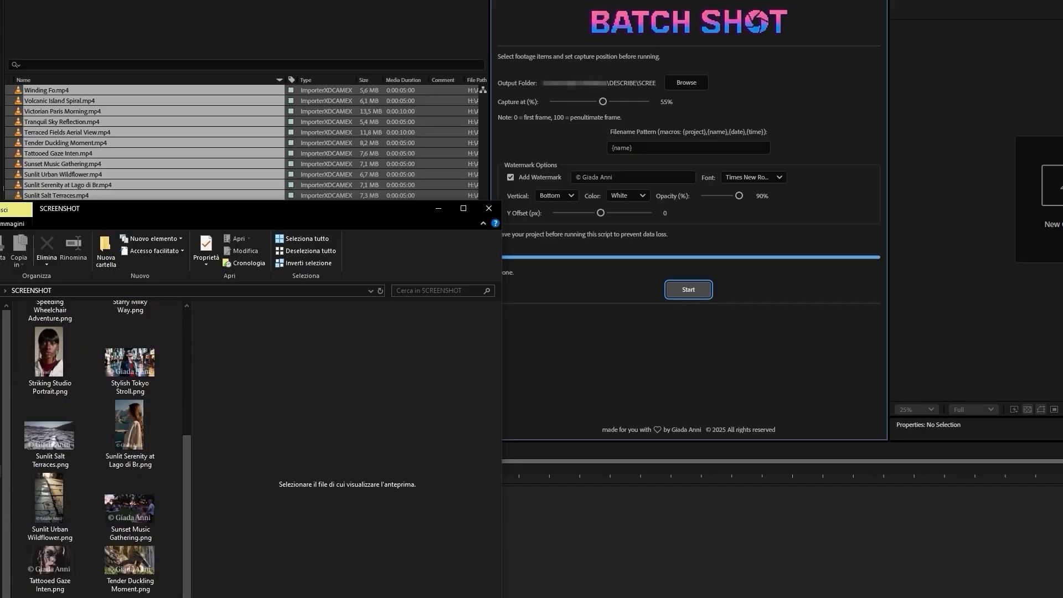
scroll(107, 449, up, 1)
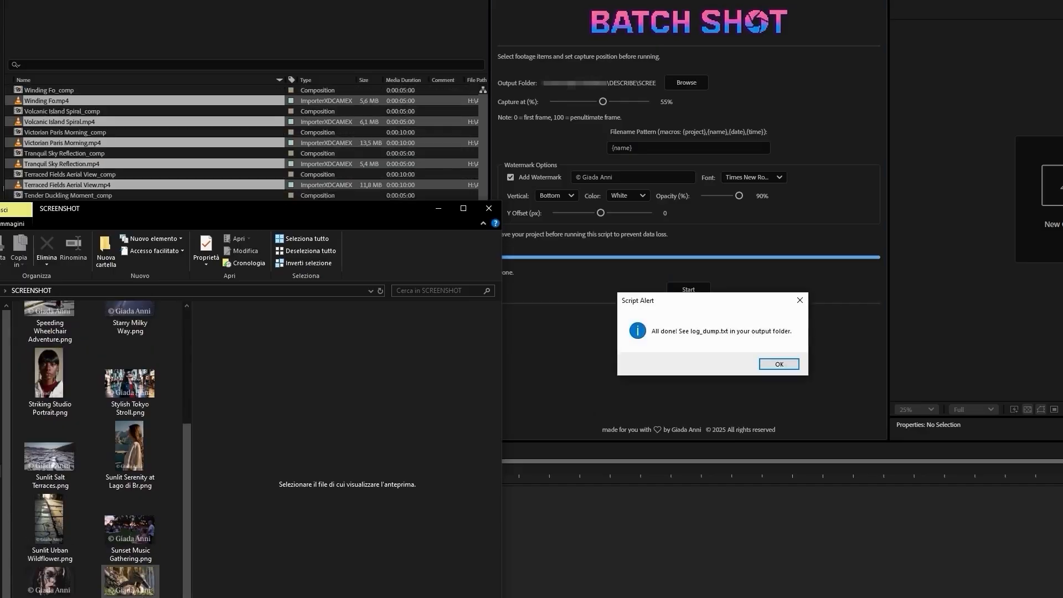
click(780, 364)
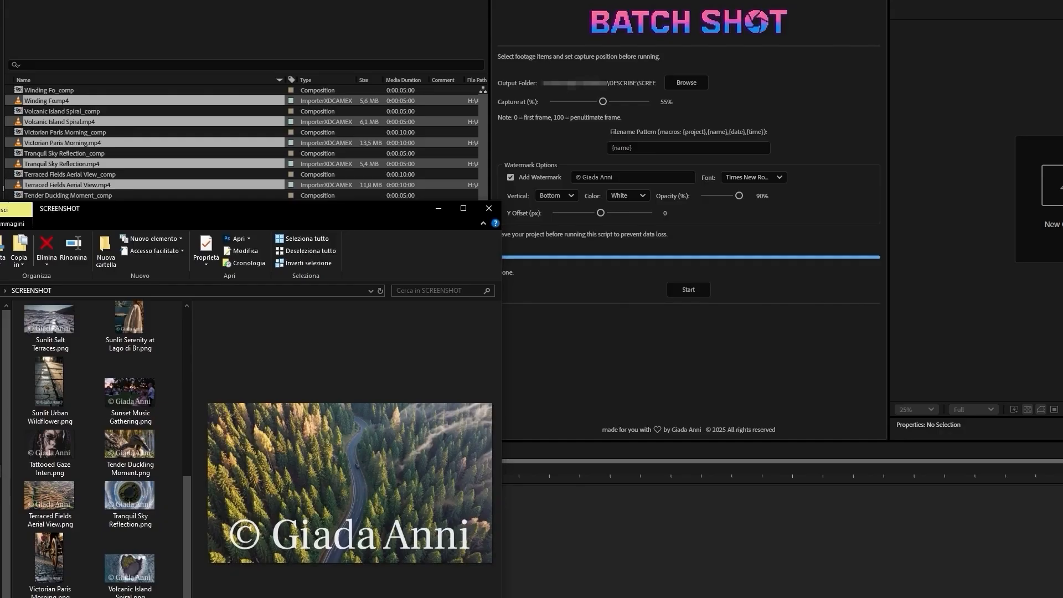
Step: Preview the watermarked stills, including Terraced Fields Aerial View, Tranquil Sky Reflection, Tender Duckling Moment, Sunset Music Gathering and Tattooed Gaze Inten
click(50, 559)
click(50, 503)
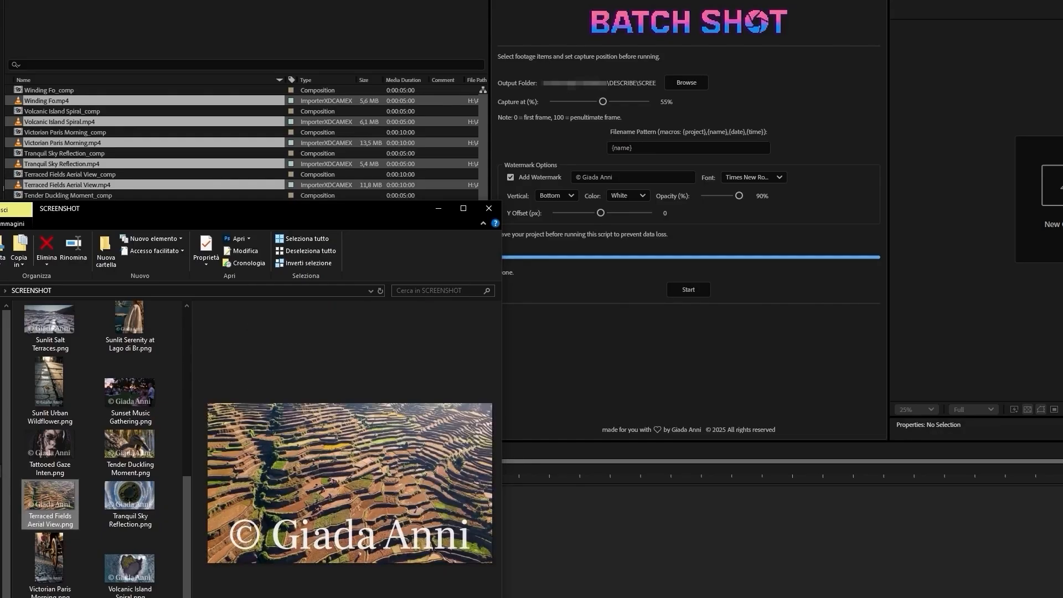
click(130, 503)
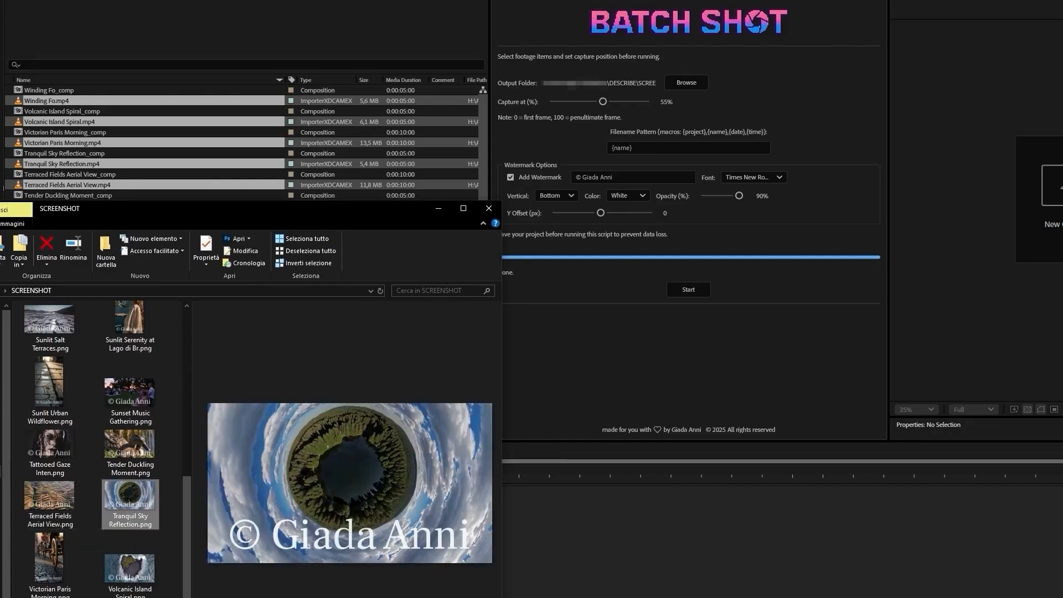
click(130, 452)
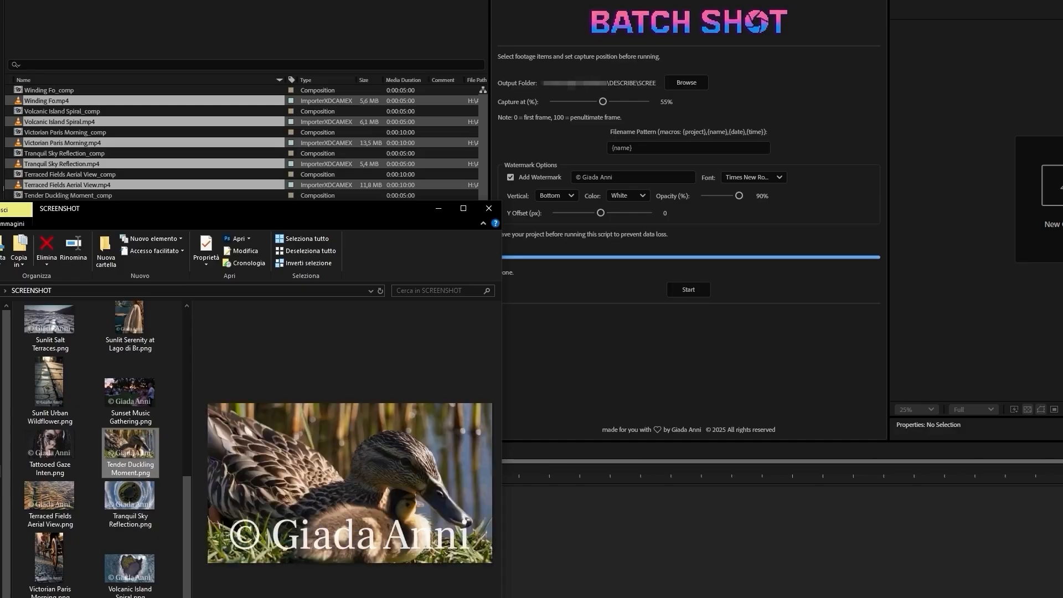
click(130, 393)
click(49, 453)
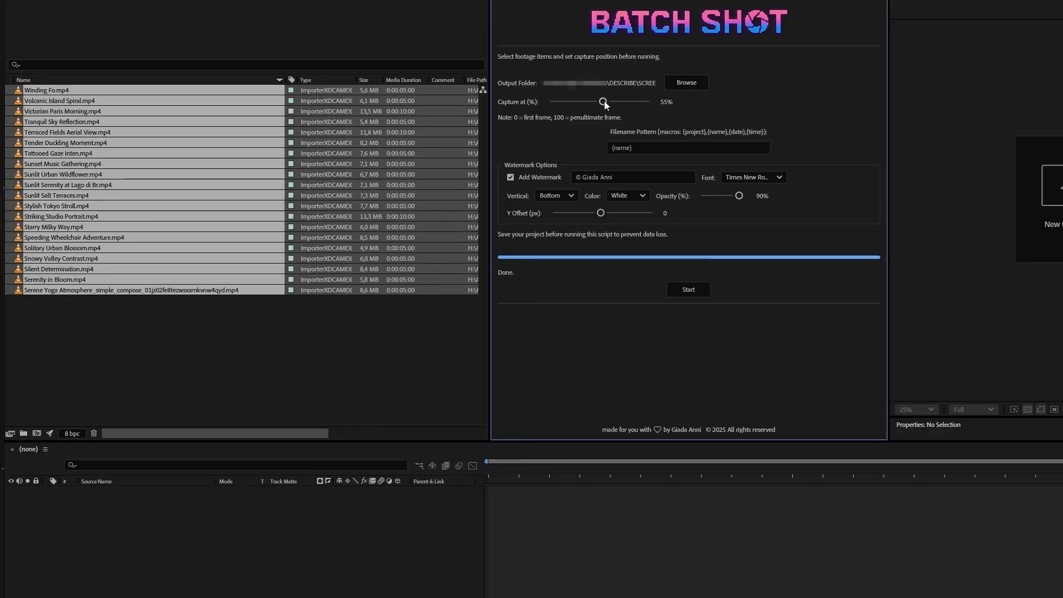
Step: Set the capture position to 0% and change the filename pattern to {project};{name}
drag(563, 106, 553, 108)
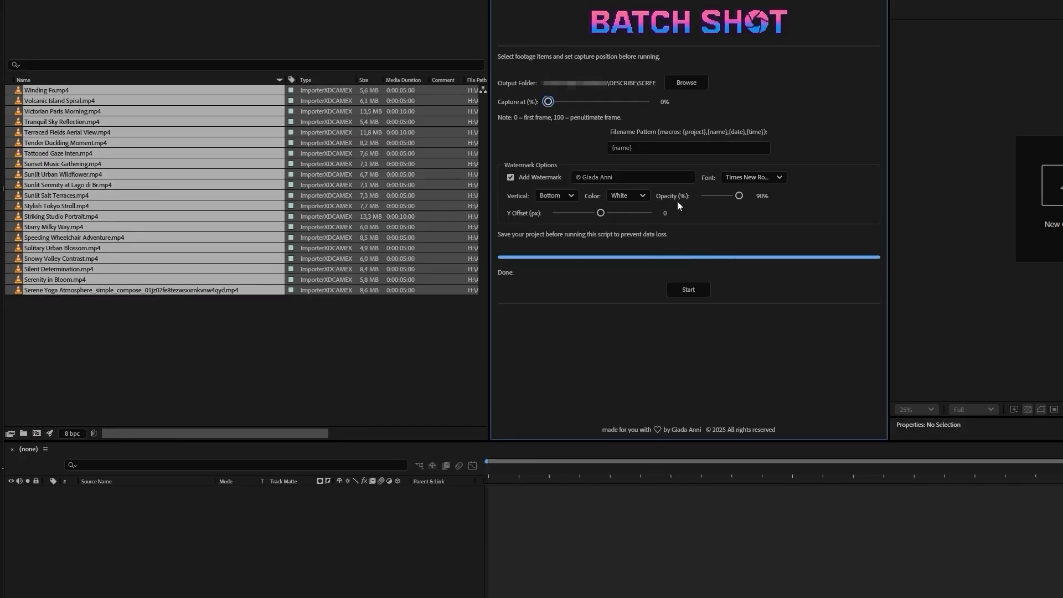
click(612, 149)
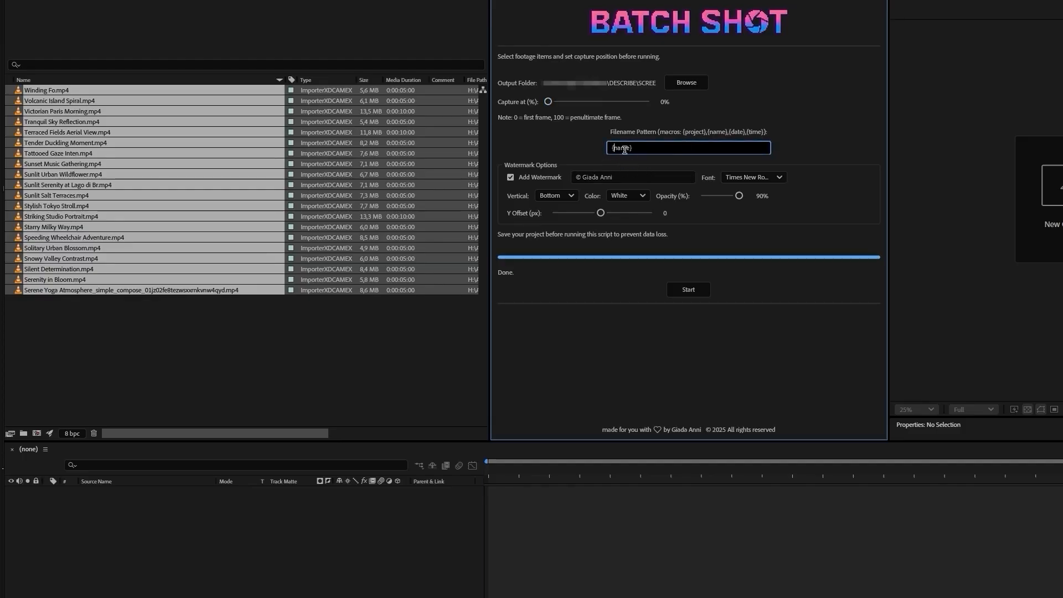
double_click(624, 148)
key(ctrl+c)
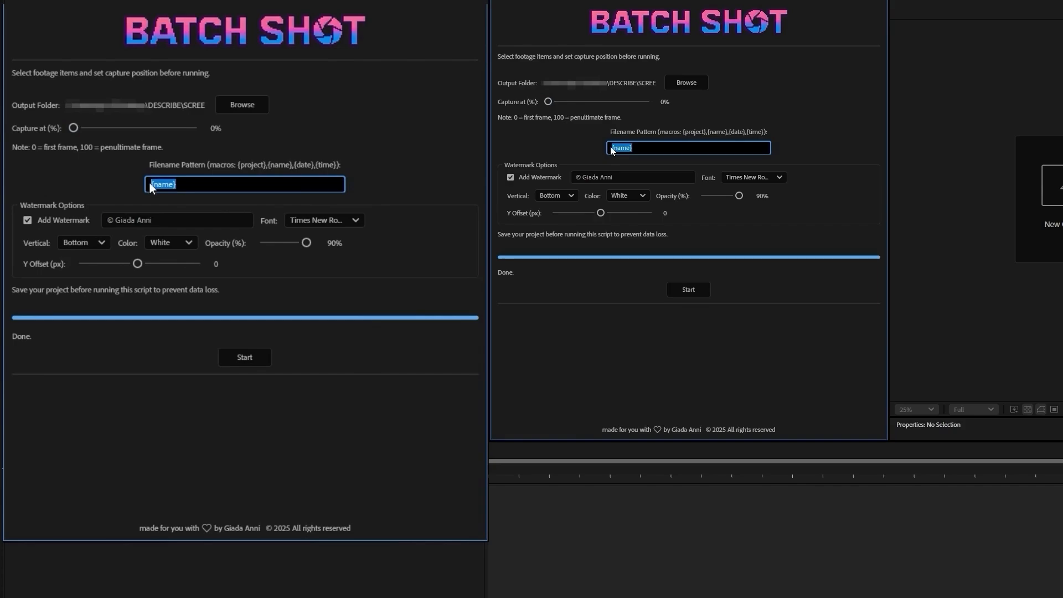
click(612, 150)
key(ctrl+v)
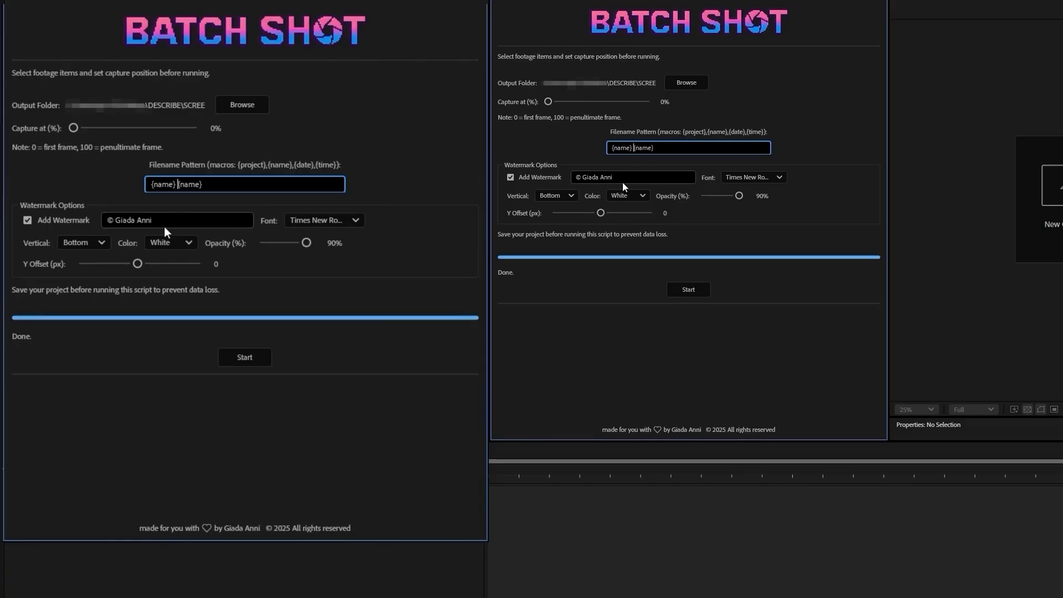
key(BackSpace)
text(;)
double_click(171, 184)
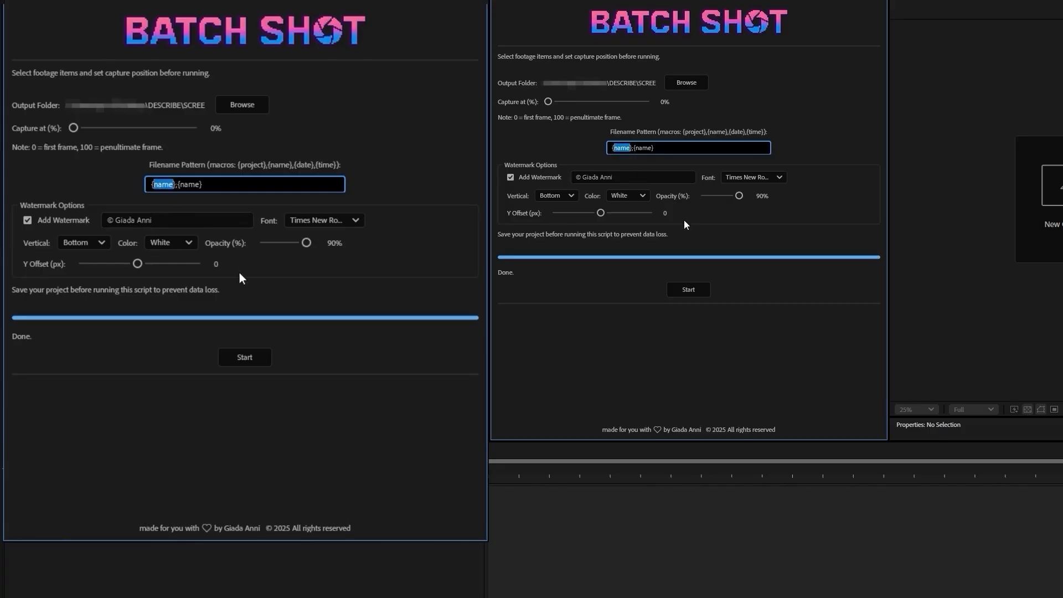
text(proj)
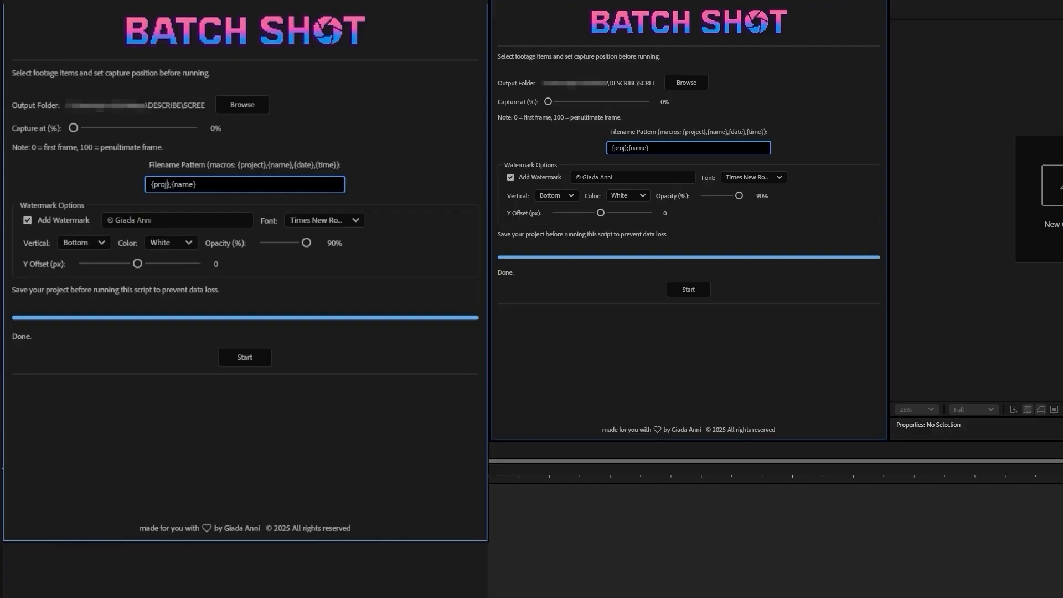
text(ect)
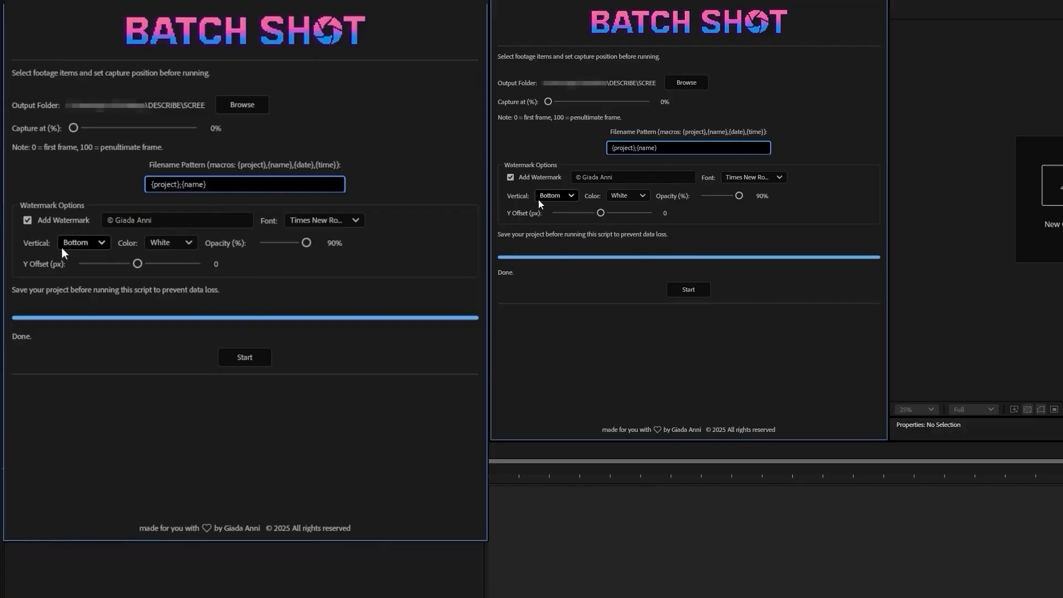
Step: Style the watermark as black Arial text at the Top with 100% opacity, and run the batch capture on the selected clips
click(140, 220)
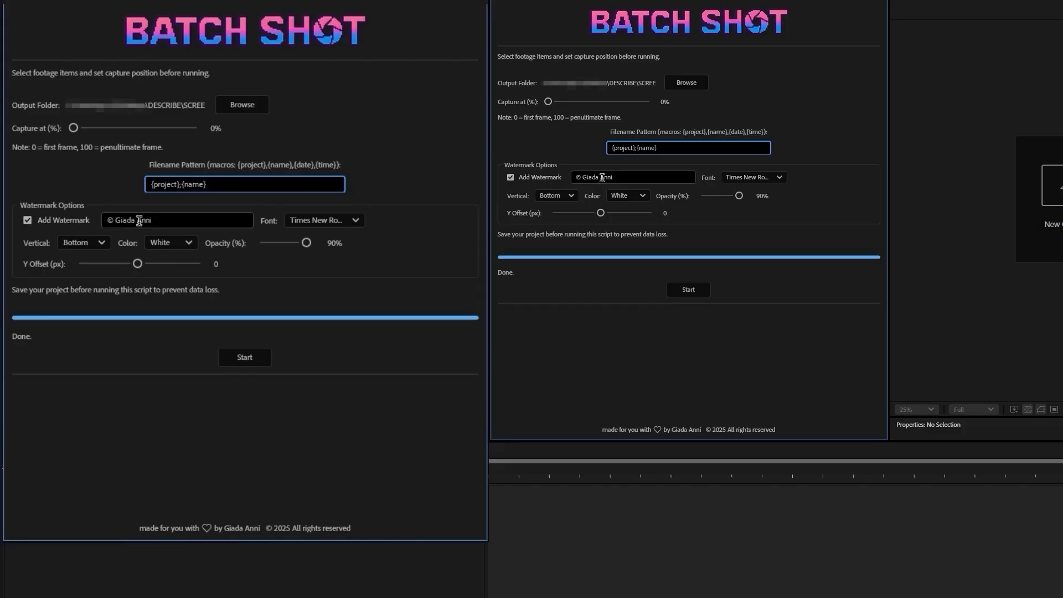
click(321, 221)
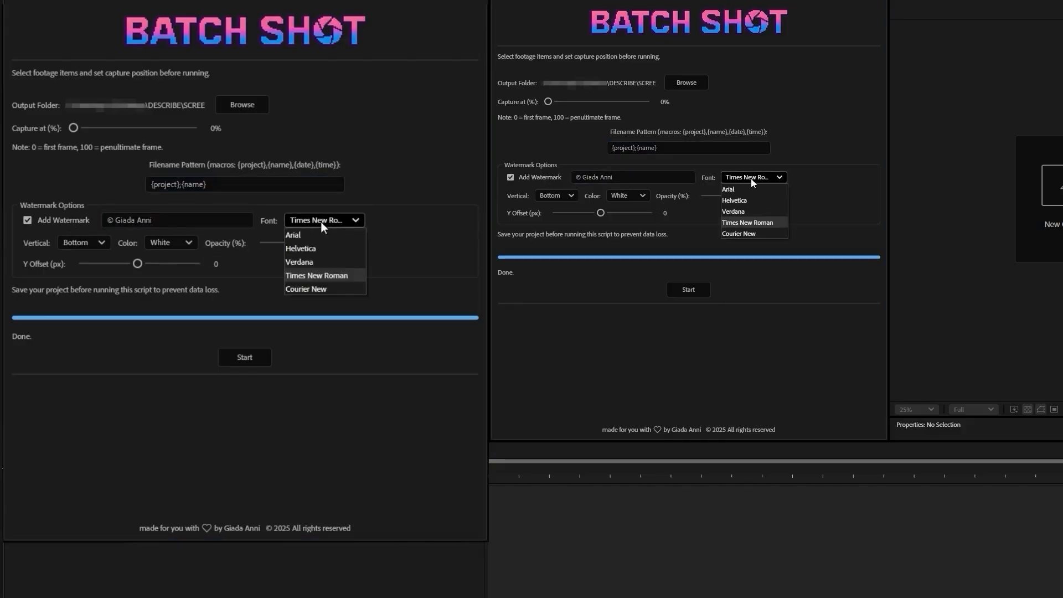
click(295, 235)
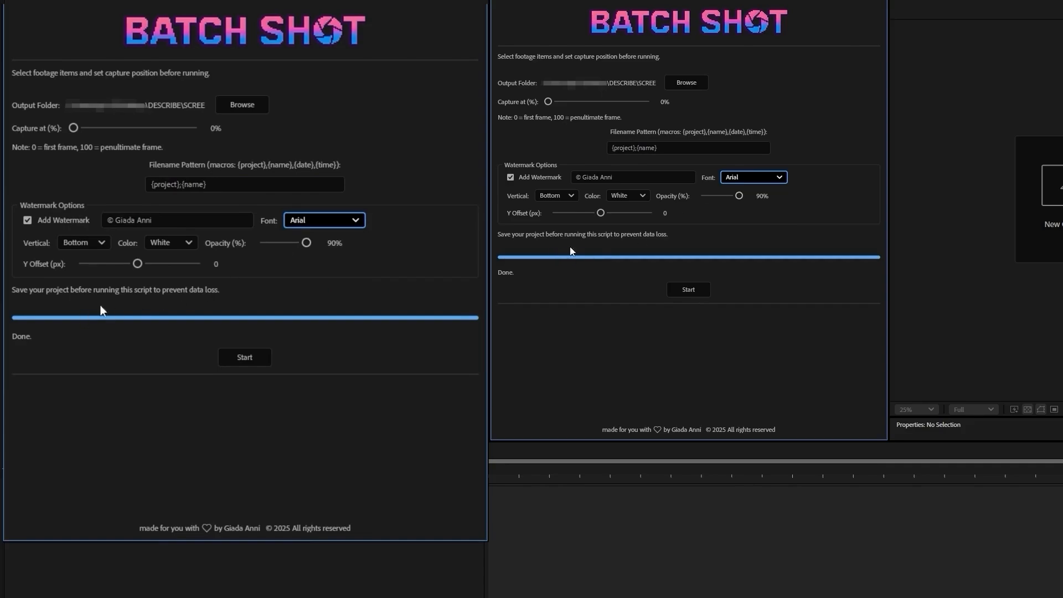
click(100, 242)
click(77, 274)
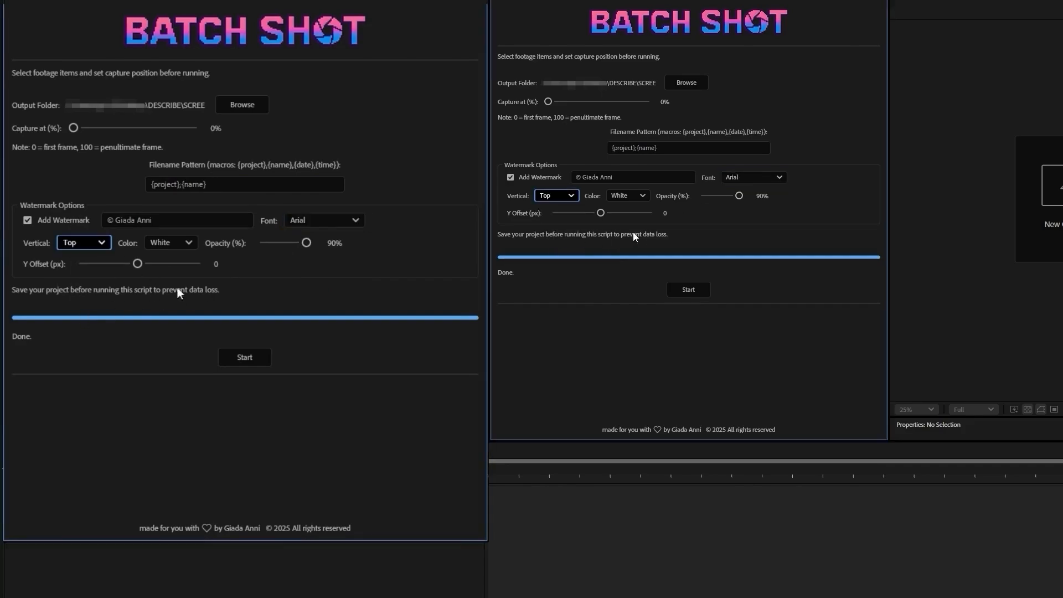
click(188, 242)
click(171, 274)
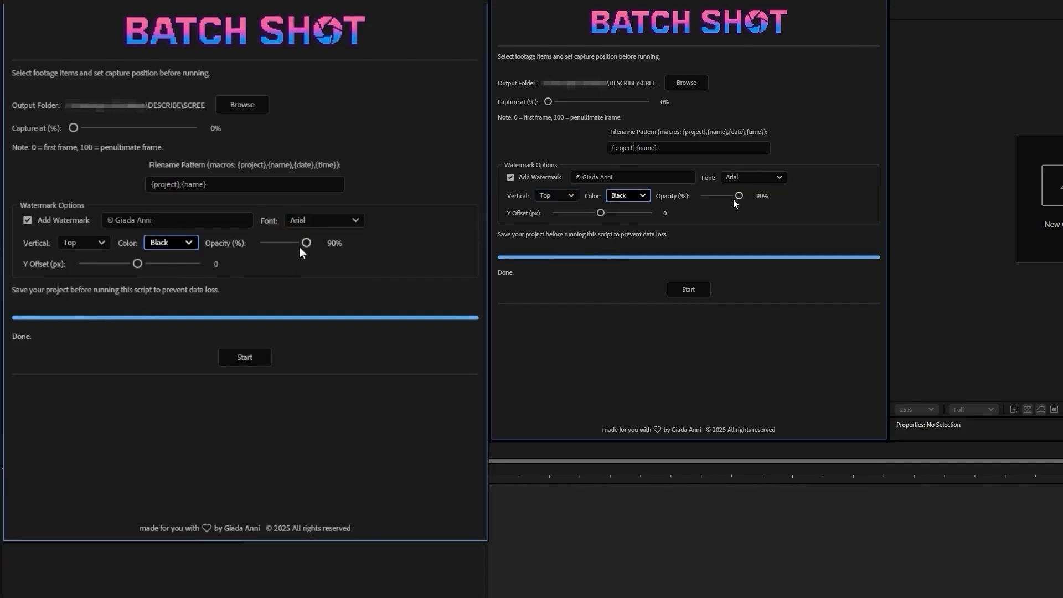
drag(306, 242, 320, 242)
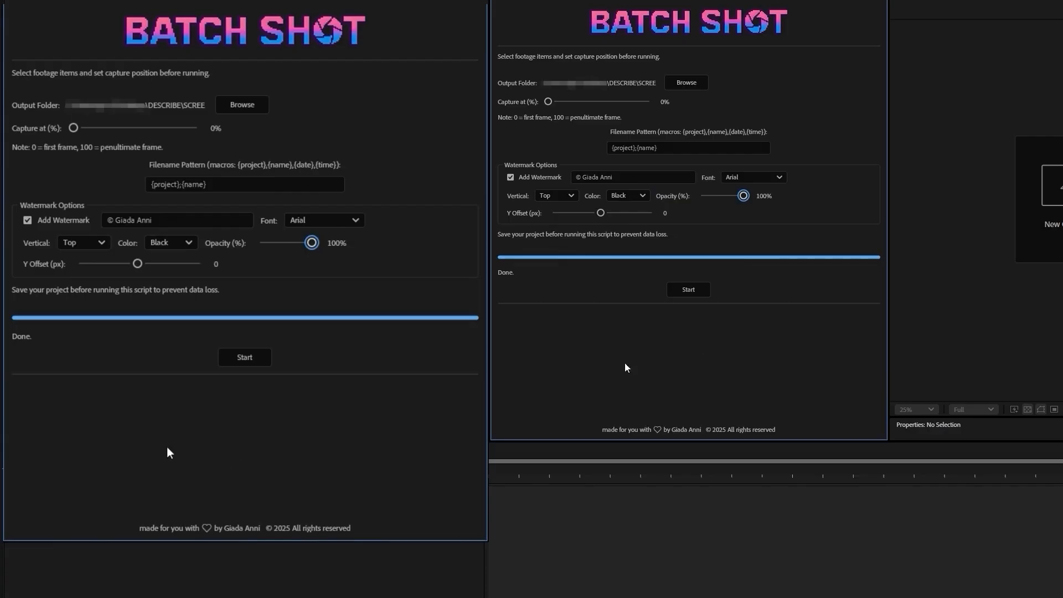
click(707, 292)
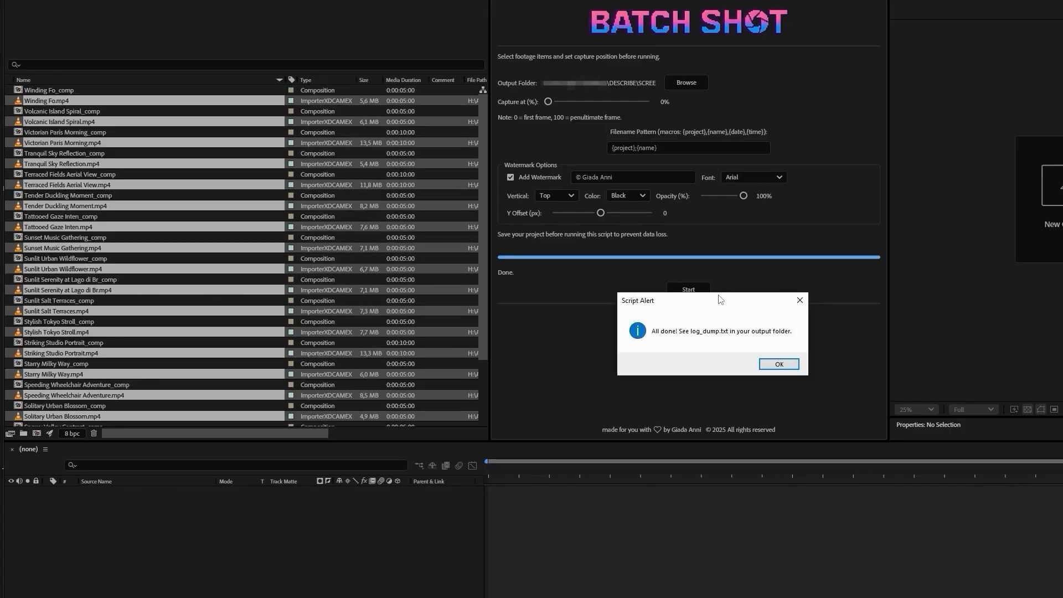
click(778, 364)
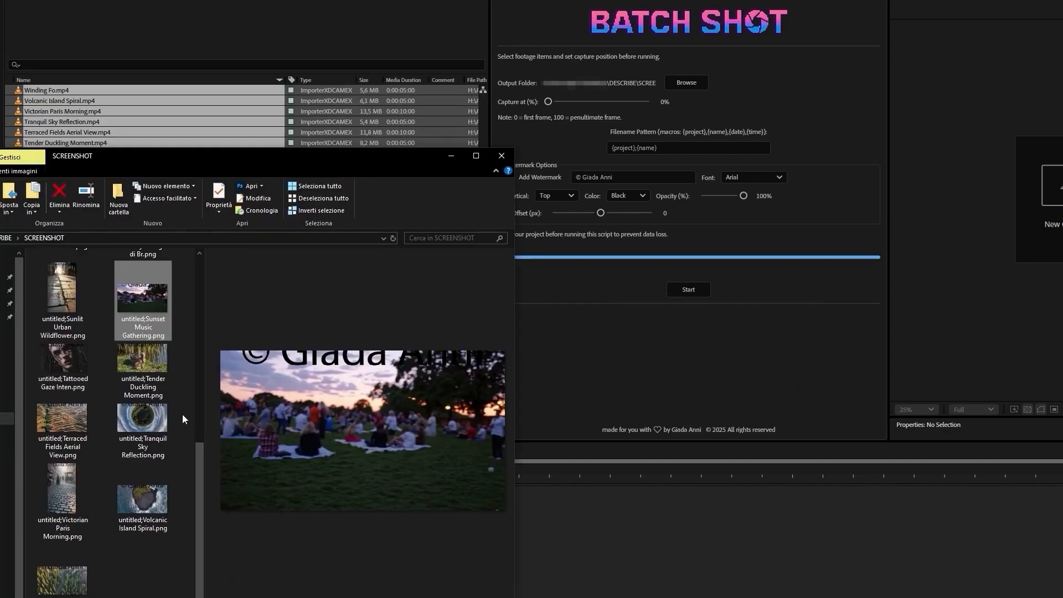
Step: Check the black watermark and the filenames on several new stills, from Tender Duckling Moment to Starry Milky Way, and return to After Effects
click(144, 371)
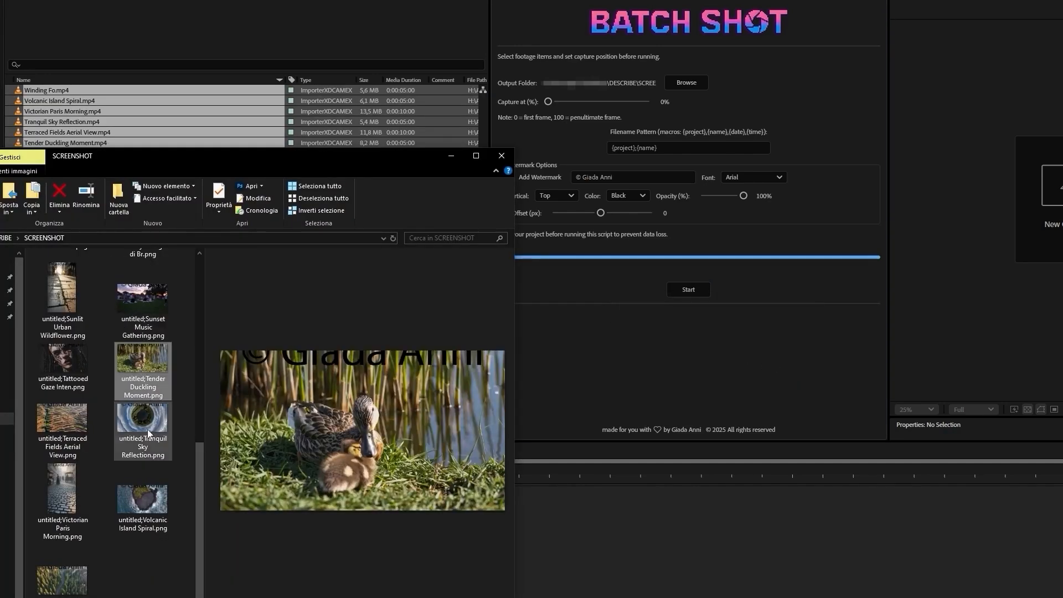
click(148, 431)
click(138, 510)
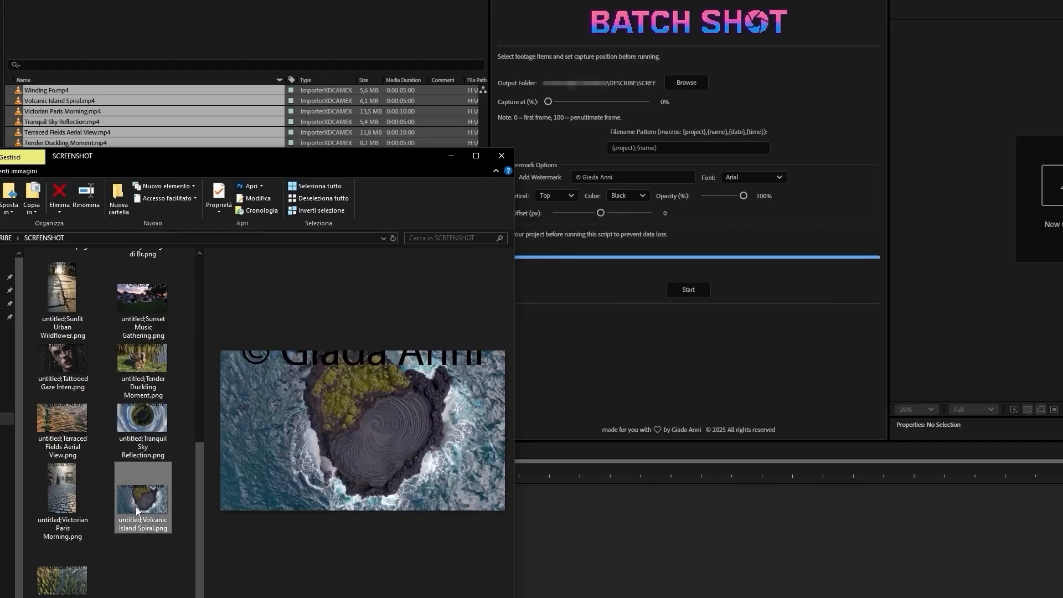
click(76, 294)
scroll(107, 390, up, 10)
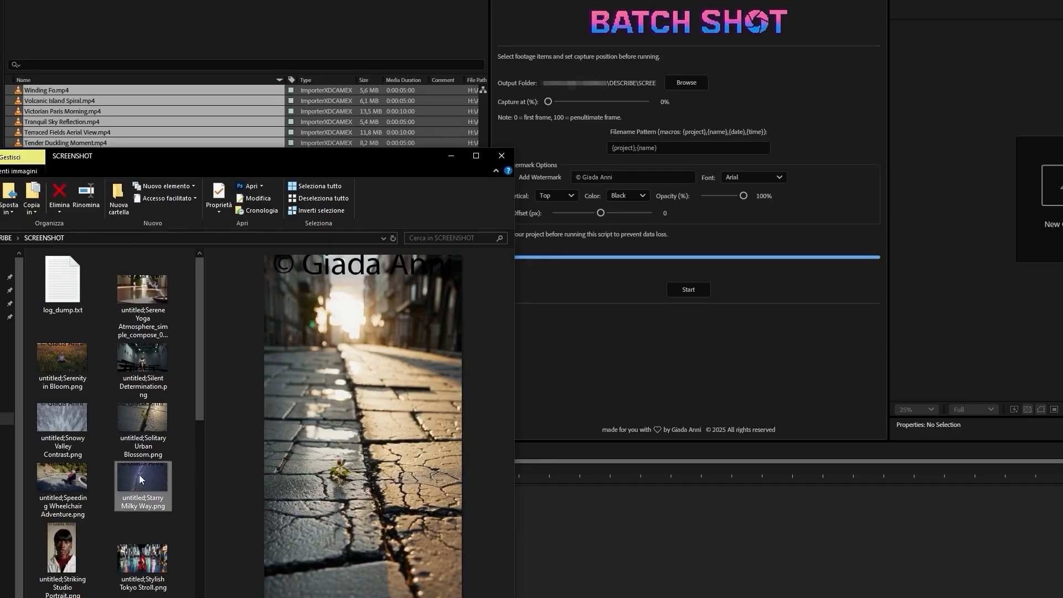
click(140, 478)
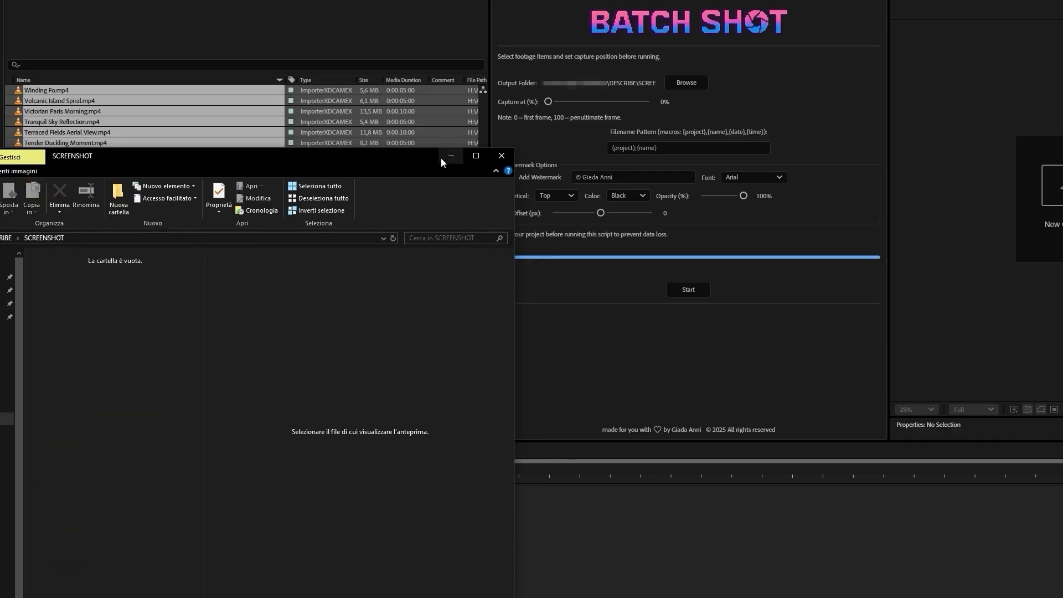
click(450, 157)
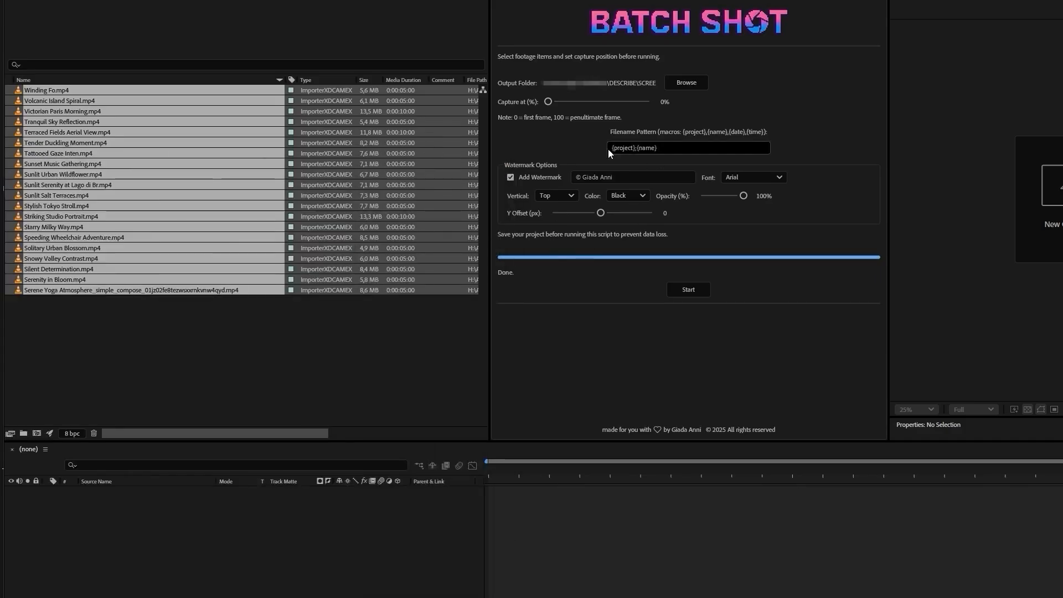
Step: Set the watermark's Y offset to 155.5 px and run the batch capture on Winding Fo.mp4 through Sunlit Serenity at Lago di Br.mp4
click(575, 141)
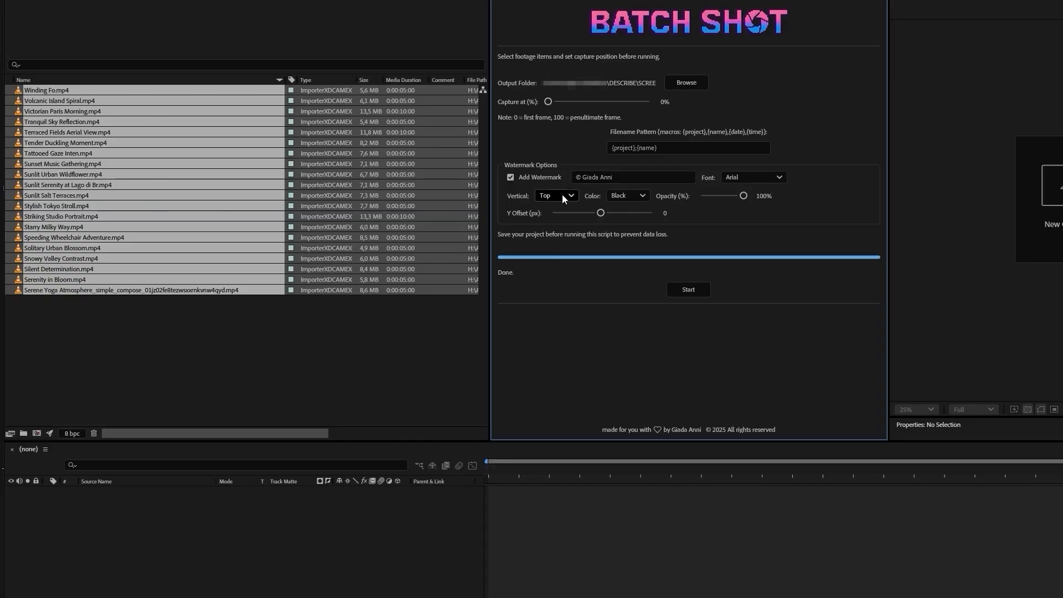
click(577, 197)
click(577, 198)
drag(601, 213, 635, 217)
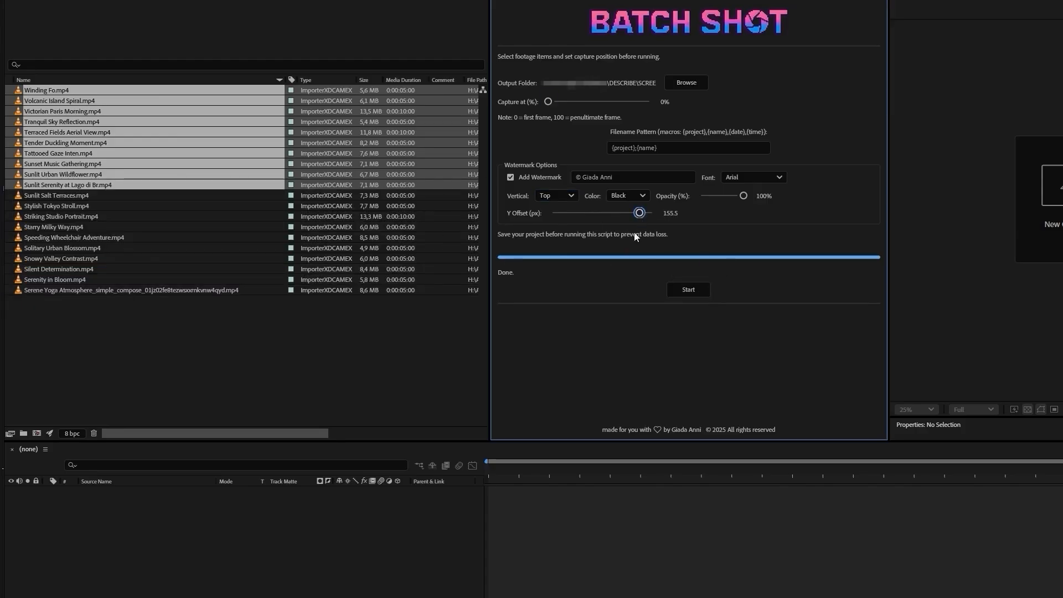
click(687, 291)
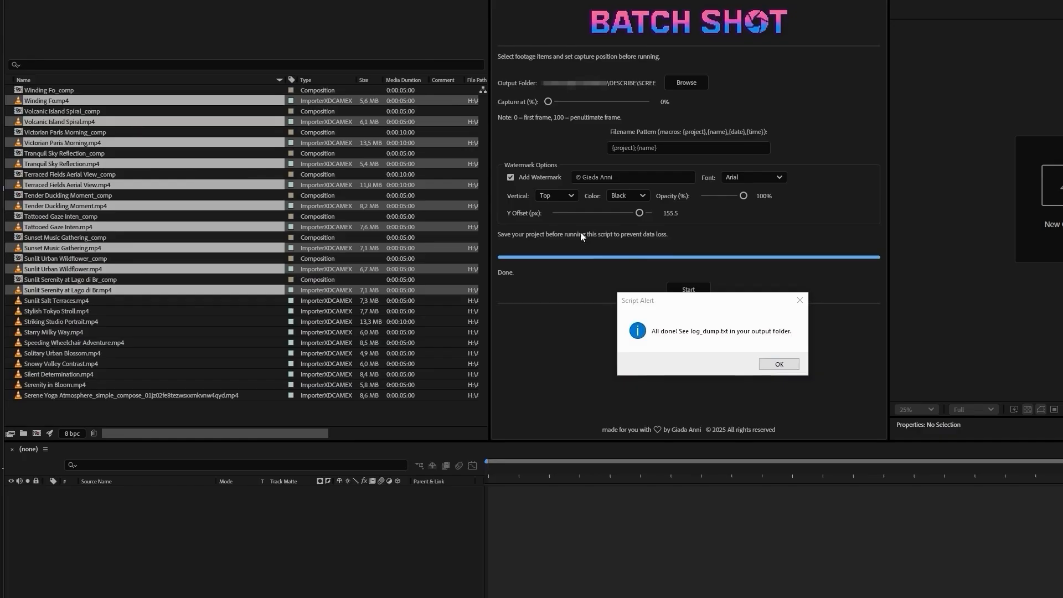
click(779, 363)
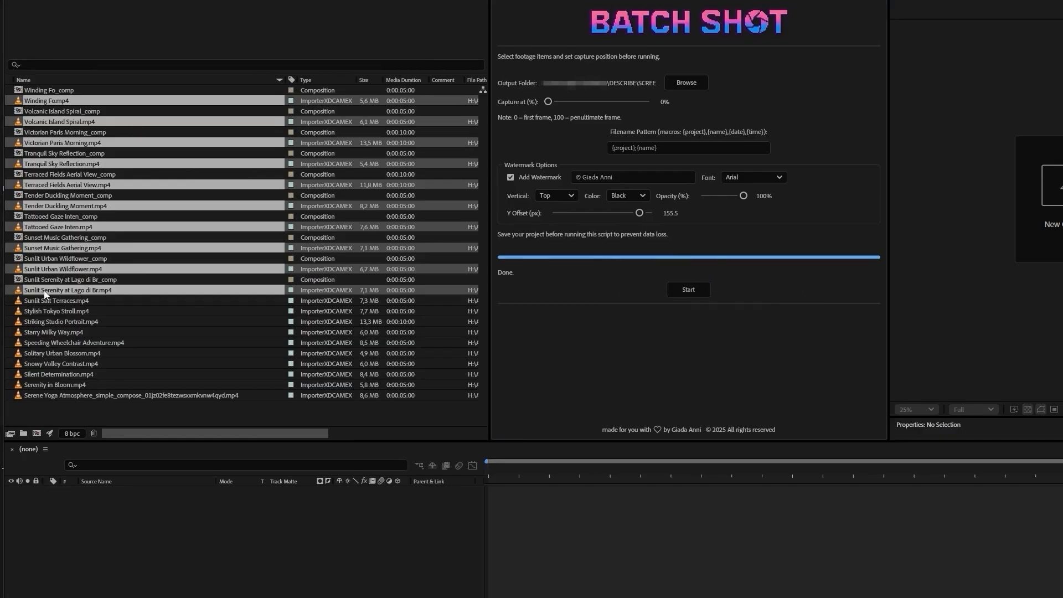
Step: Check the offset watermark on several new stills, from Tranquil Sky Reflection to Sunlit Serenity at Lago di Br, in the SCREENSHOT folder
click(148, 537)
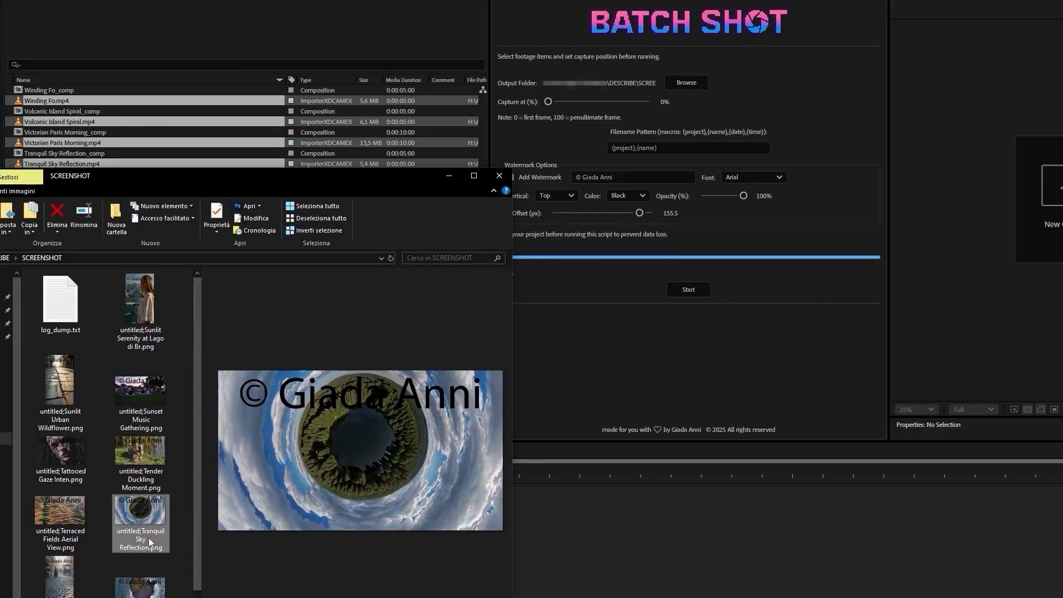
click(147, 591)
click(71, 584)
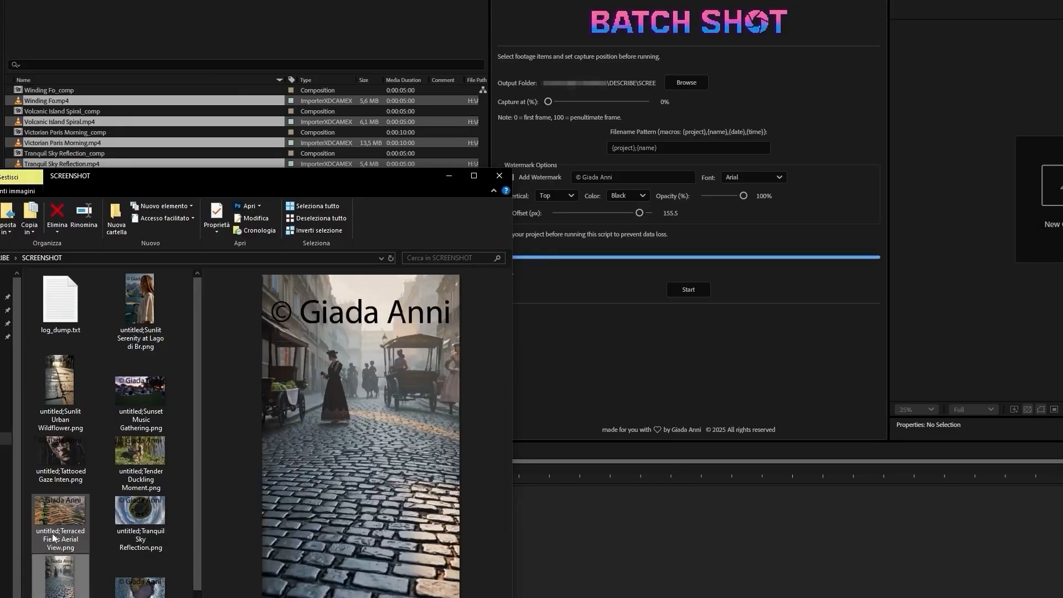
click(56, 548)
click(53, 463)
click(54, 398)
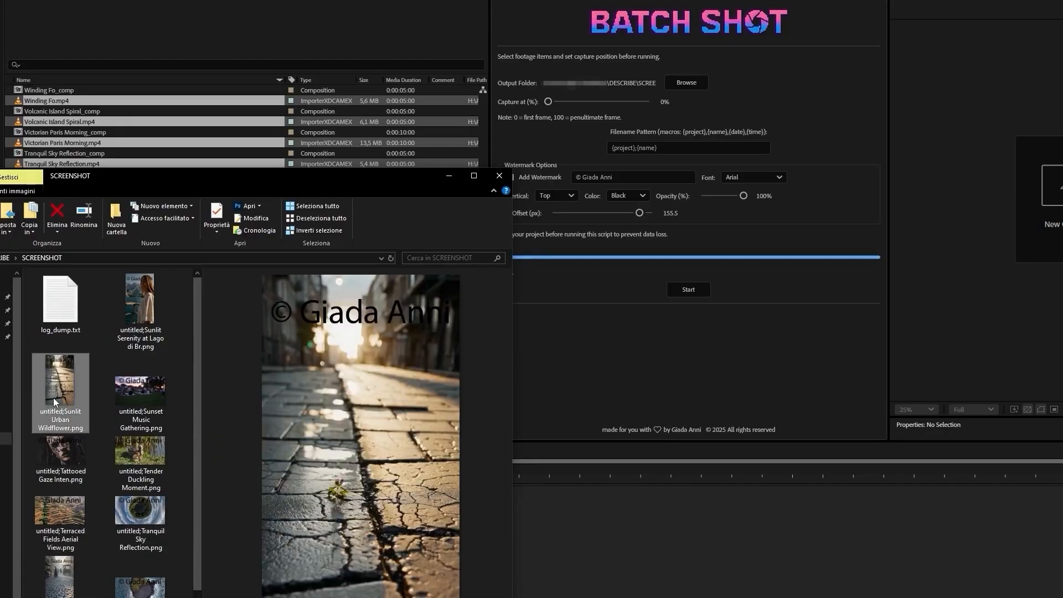
click(140, 327)
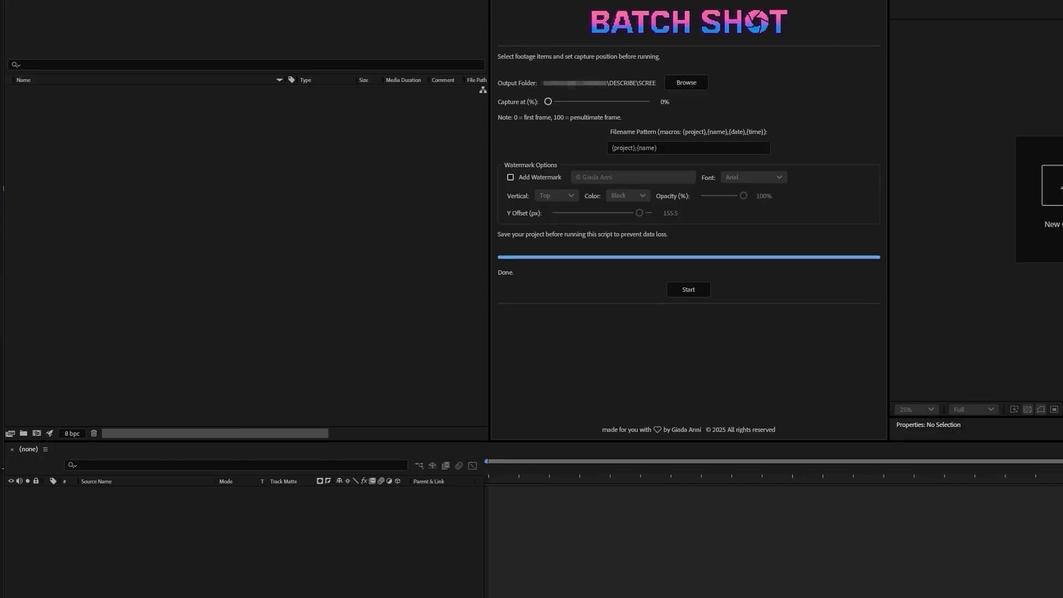
Step: Import the large new set of video clips into the project and set the capture position to 50%
drag(0, 191, 216, 242)
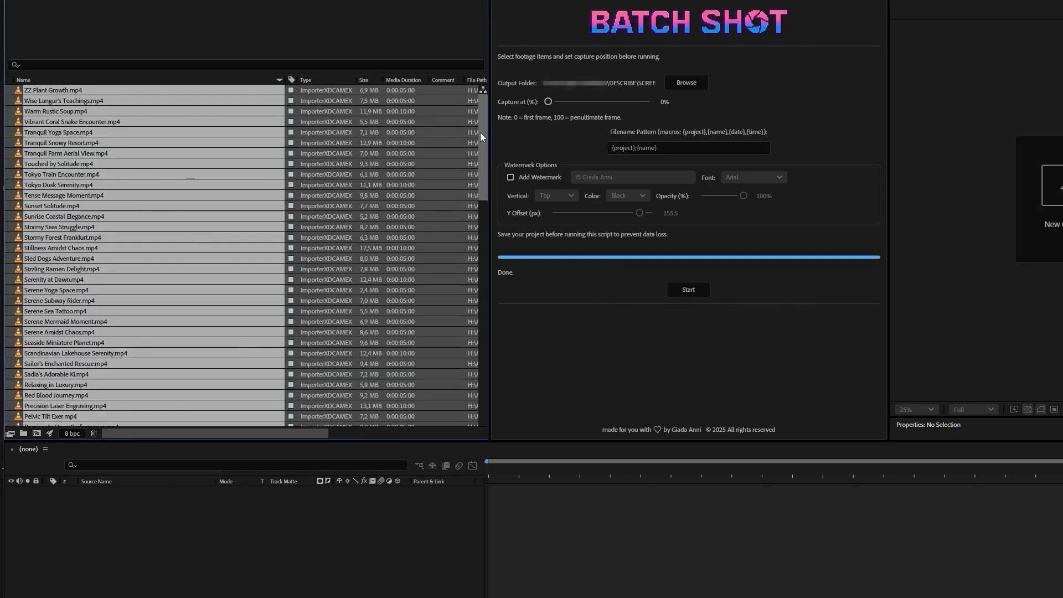
drag(480, 131, 600, 102)
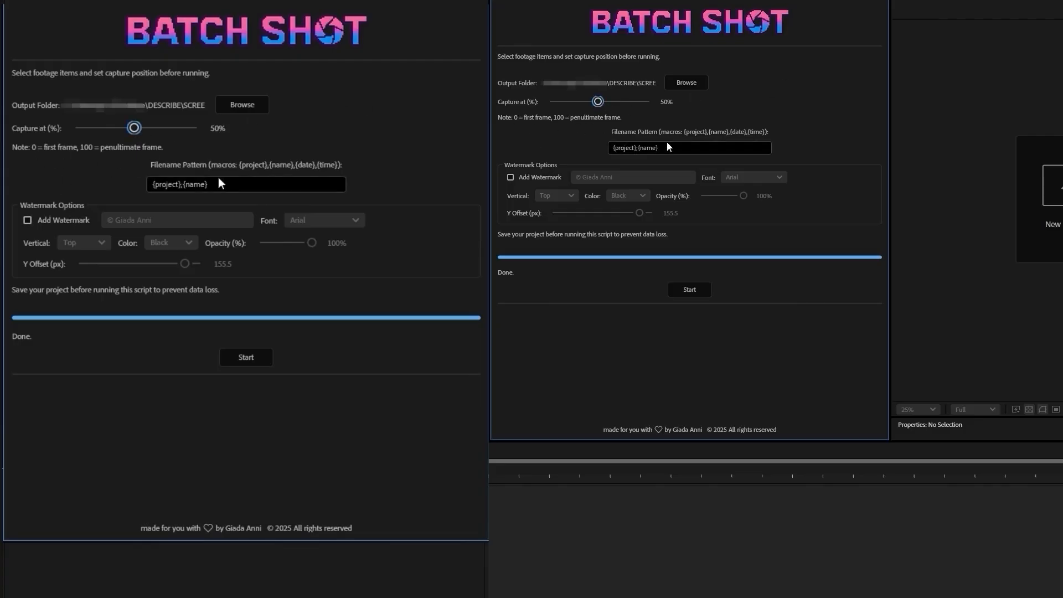
Step: Reduce the filename pattern to {name} and run the batch capture on all the imported clips without a watermark
click(639, 149)
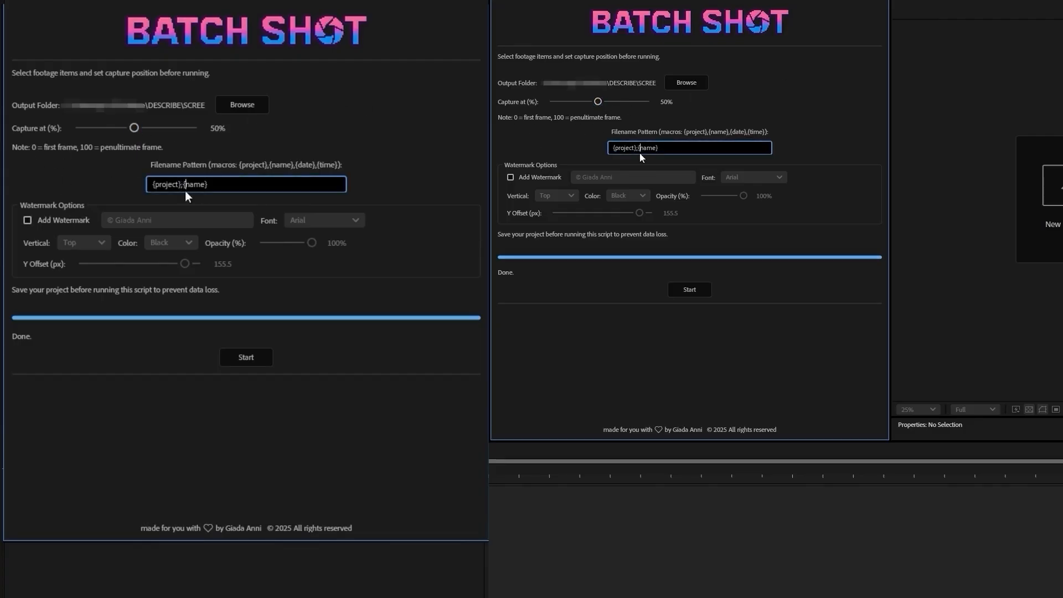
drag(638, 149, 611, 149)
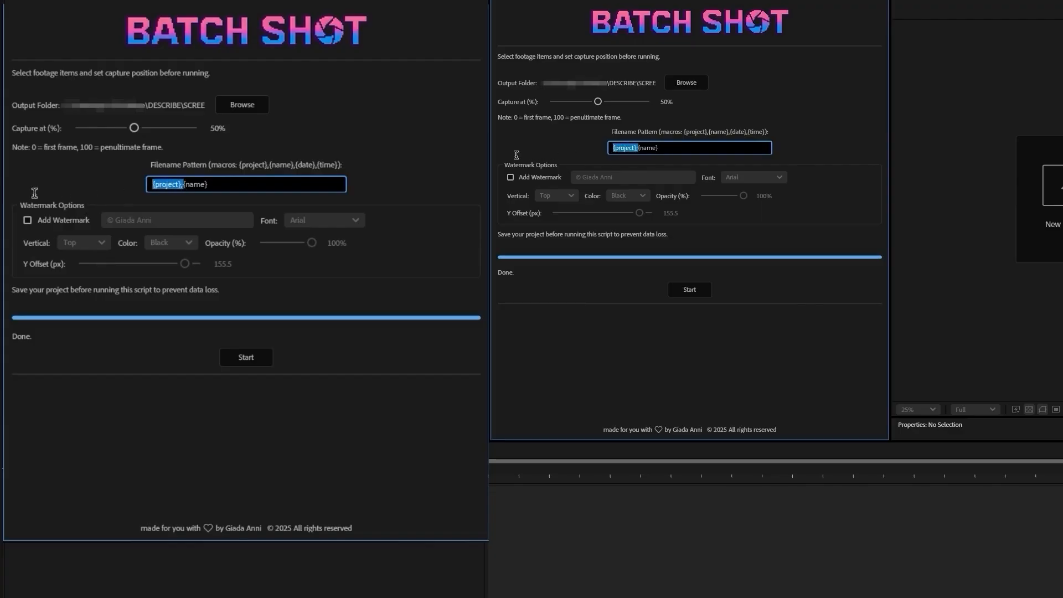
key(BackSpace)
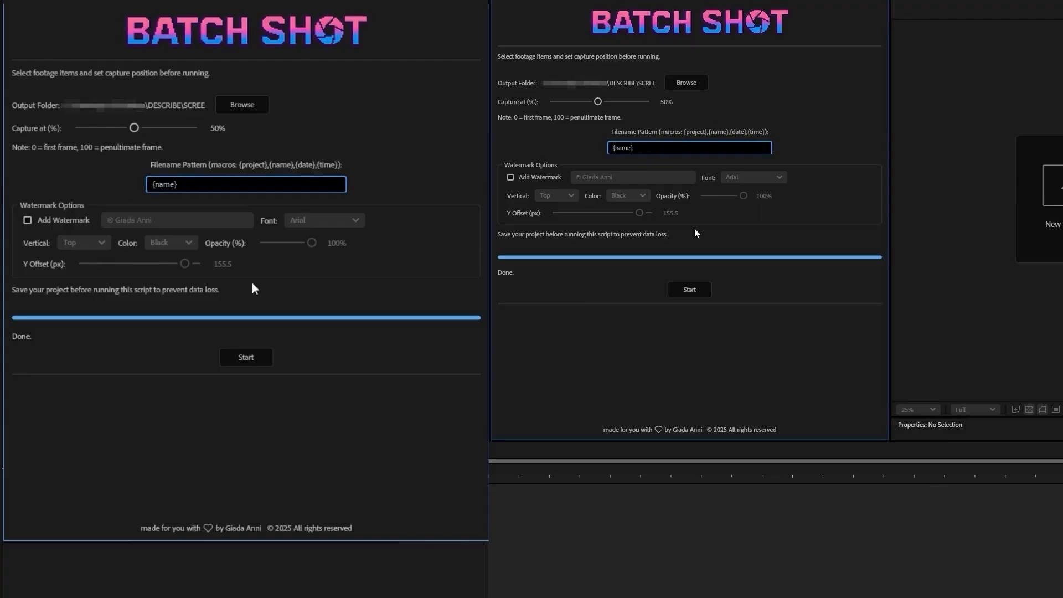
click(689, 289)
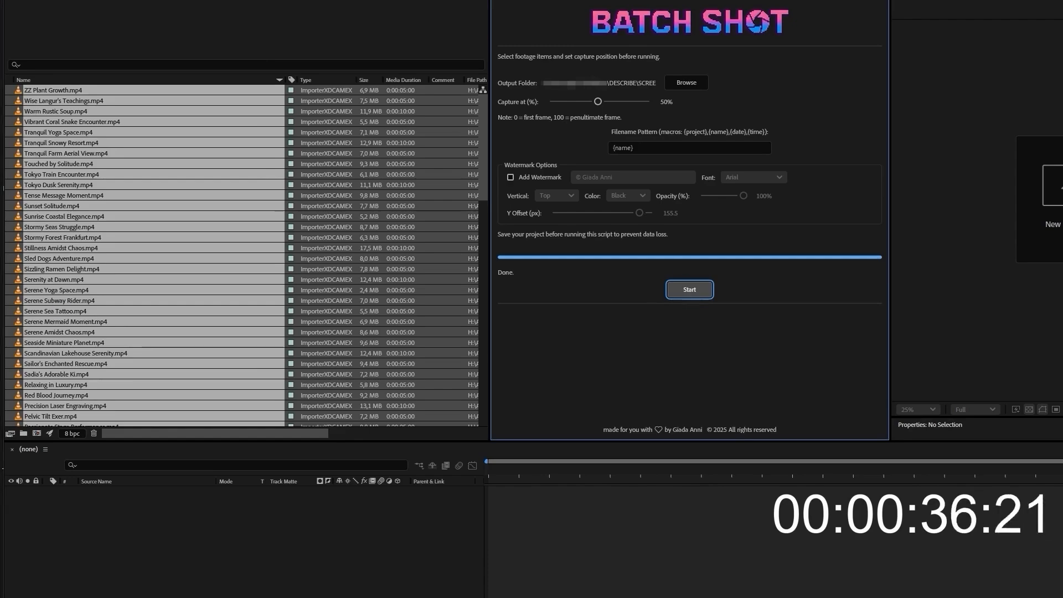
Step: Browse the stills being written to the SCREENSHOT folder, and dismiss the script's completion alert in After Effects
mouse_move(241, 532)
mouse_down()
mouse_move(244, 562)
mouse_move(271, 513)
mouse_move(238, 550)
mouse_up()
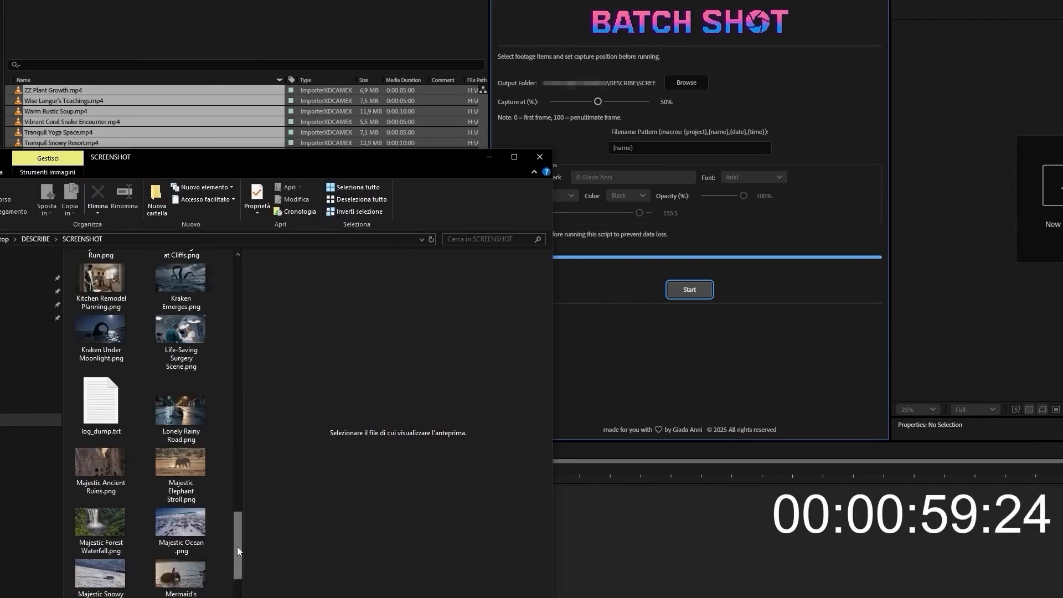
drag(238, 550, 238, 568)
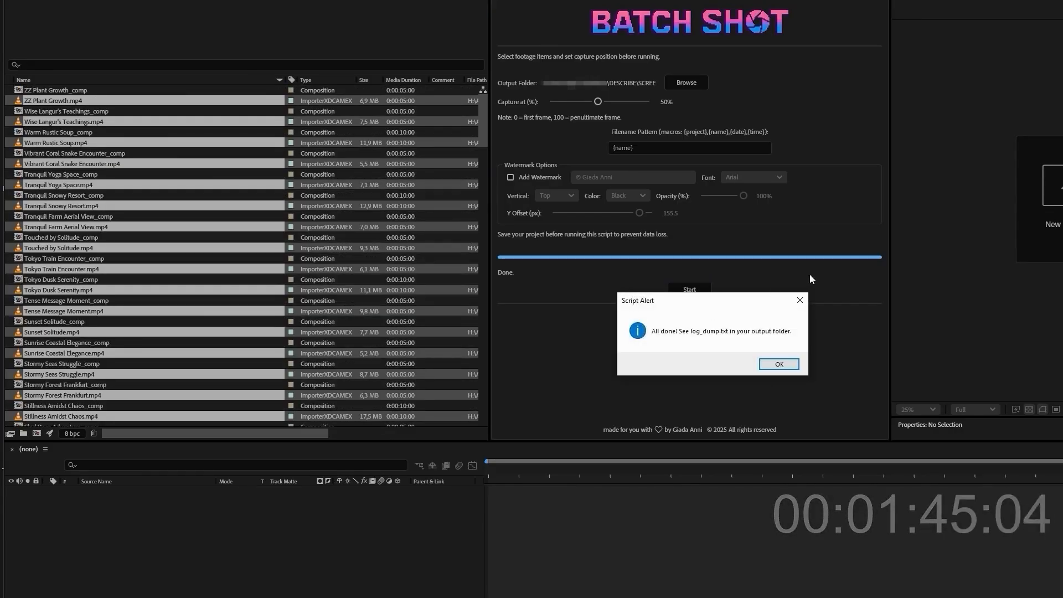
drag(733, 304, 710, 285)
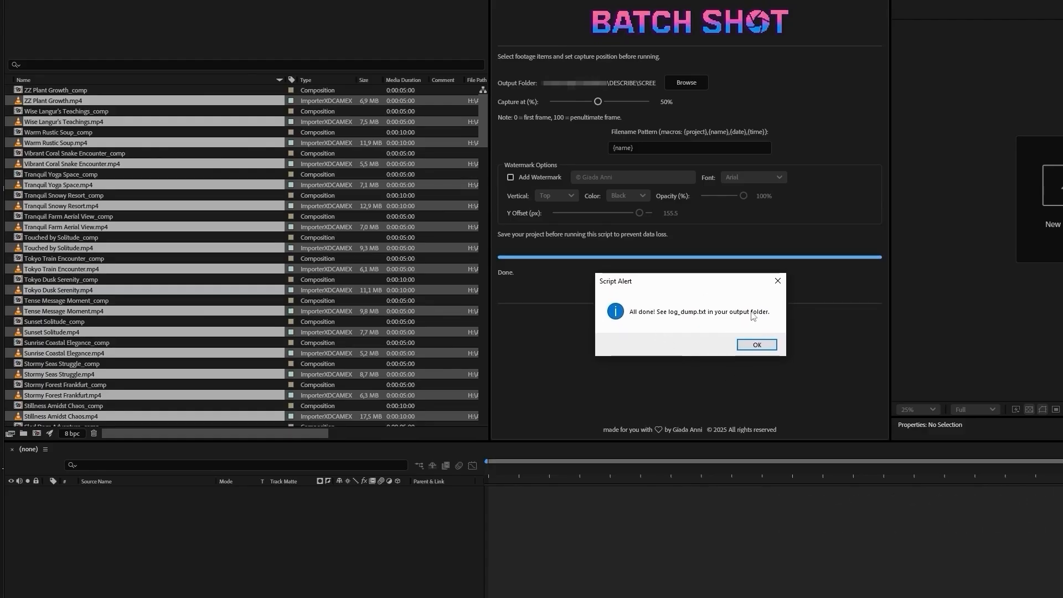
click(752, 346)
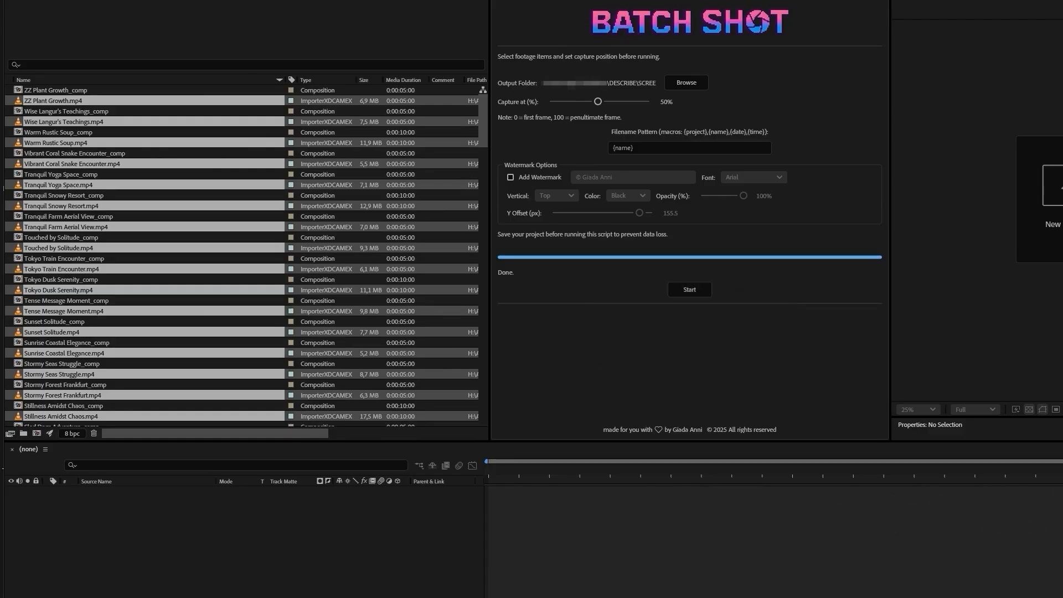
Step: Review the exported stills from Animated Fern Adven.png to Decadent Chocolate Cake.png, look through the rest of the SCREENSHOT folder and close it
key(Down)
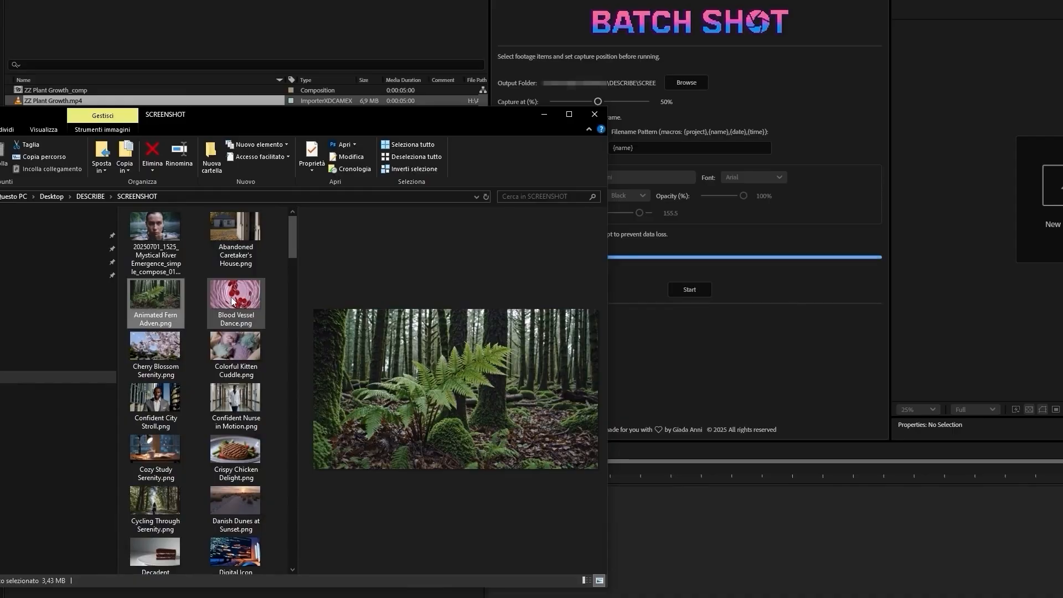
key(Down)
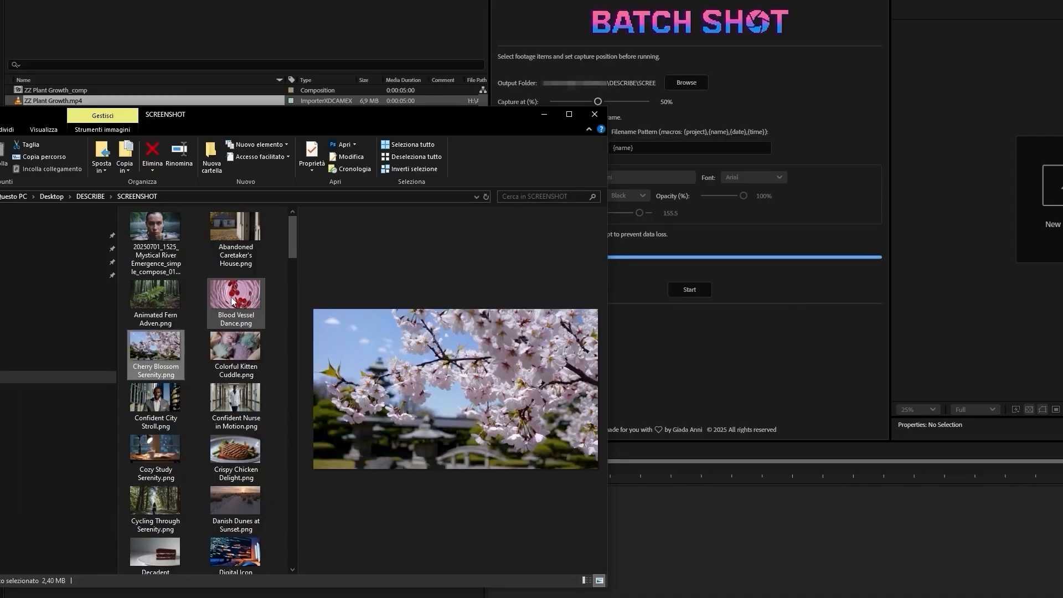
key(Down)
key(Down)
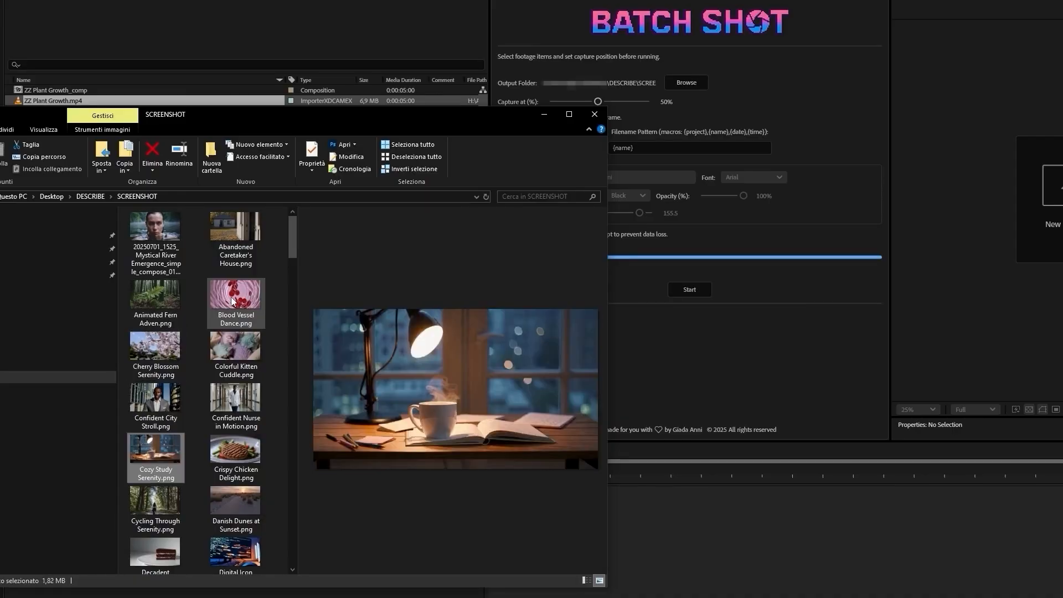
key(Right)
key(Up)
key(Down)
key(Down)
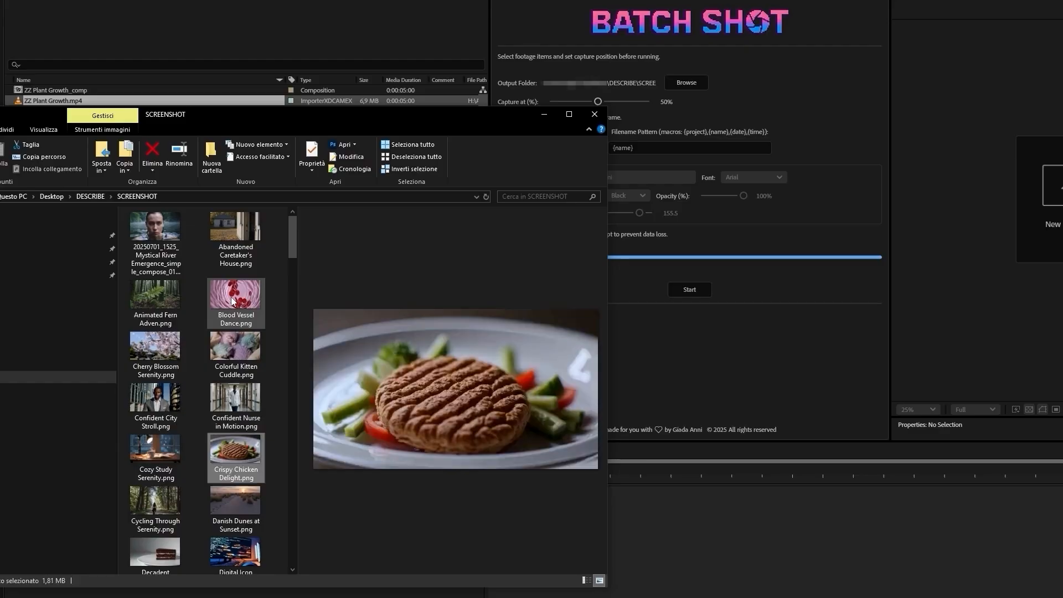
key(Left)
key(Down)
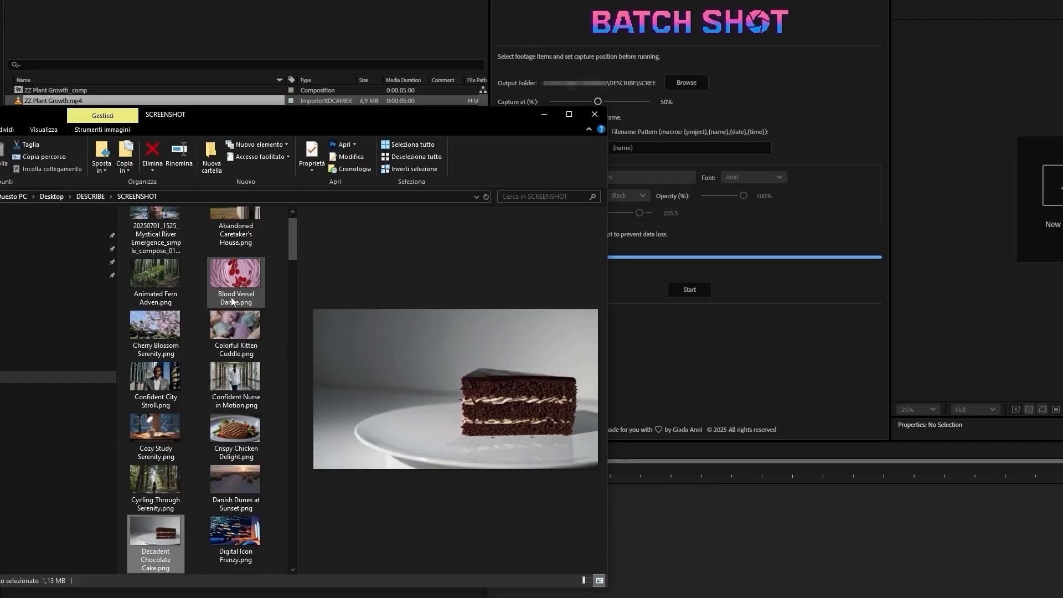
drag(289, 243, 290, 549)
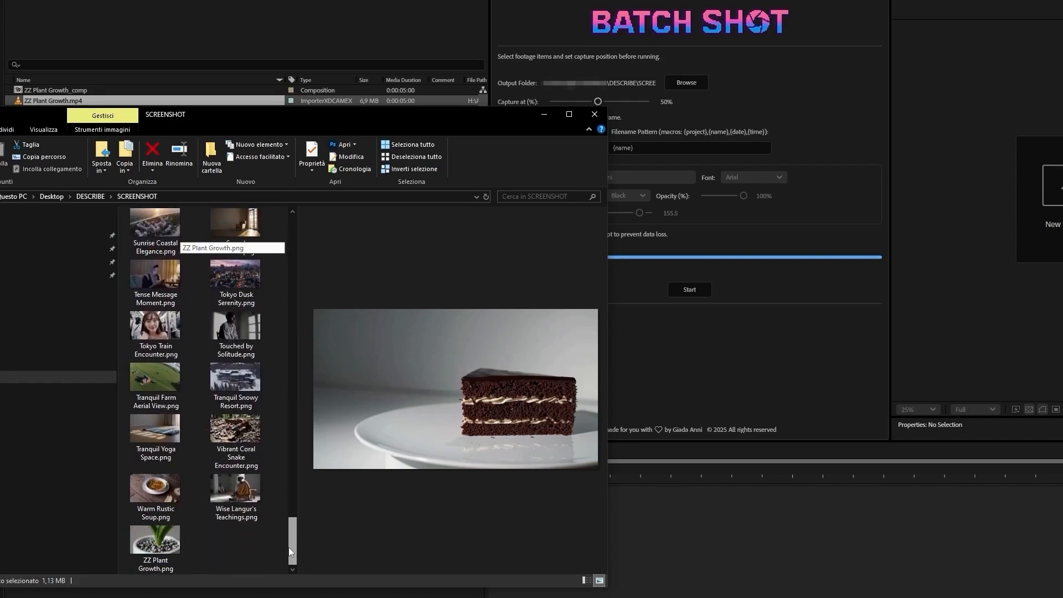
click(594, 114)
Step: Delete all the selected clips from the After Effects project and confirm the deletion
key(Delete)
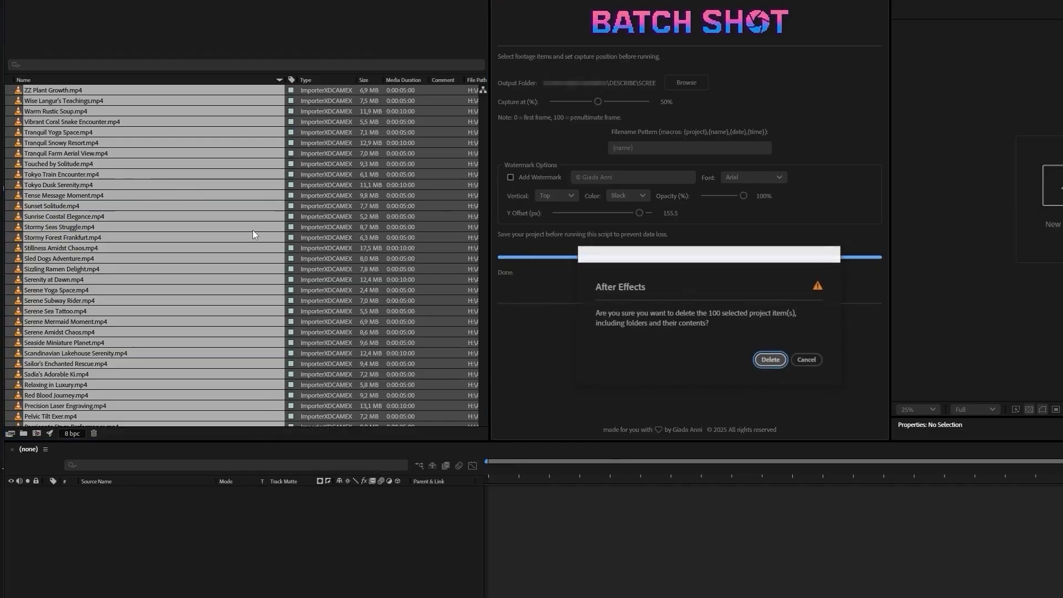
click(772, 361)
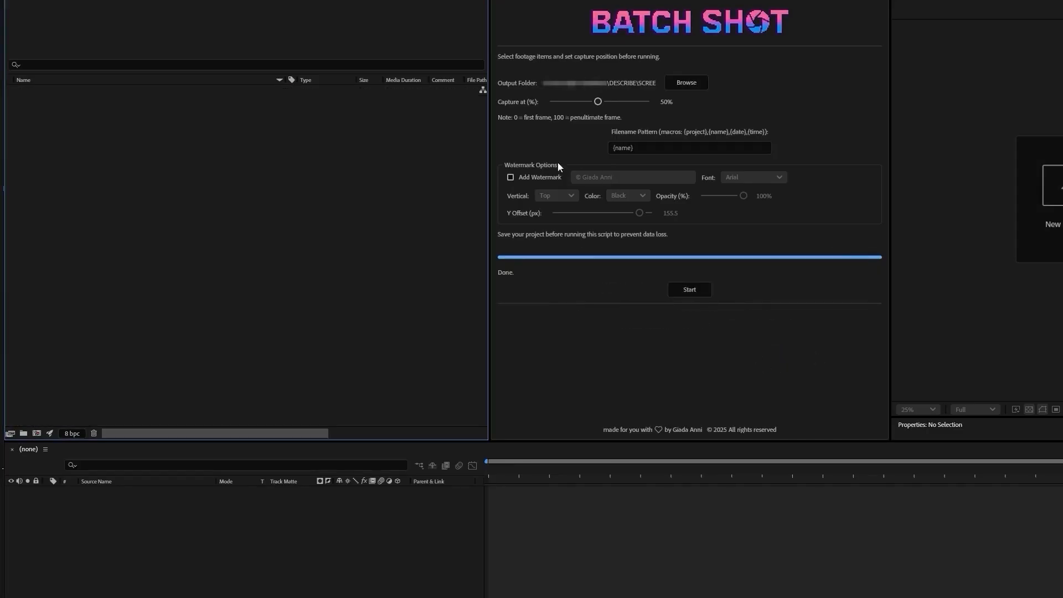